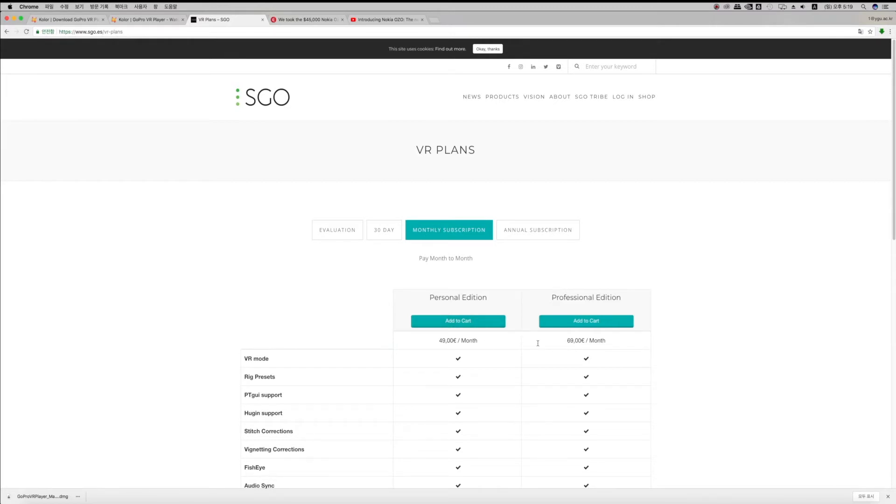
Compare the Personal and Professional Edition features and prices across the 30-day, monthly and annual VR plans
{"action": "left_click", "coordinate": [386, 231]}
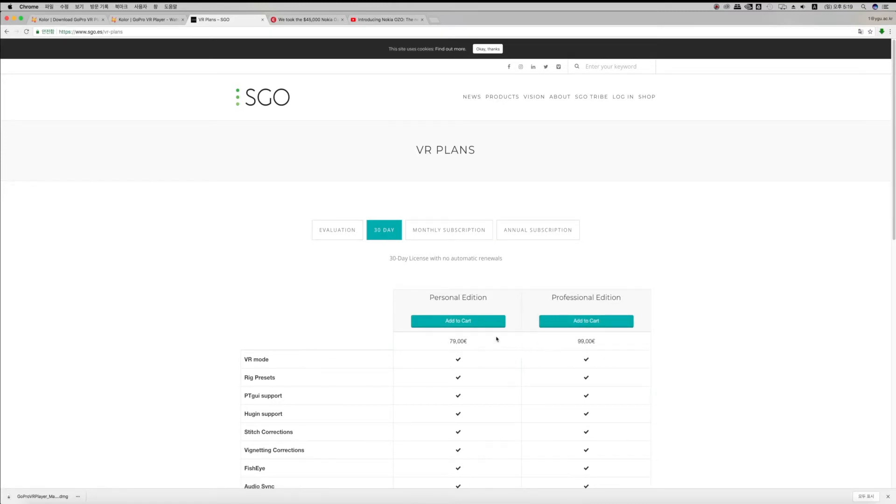
{"action": "scroll", "coordinate": [476, 340], "scroll_direction": "down", "scroll_amount": 5}
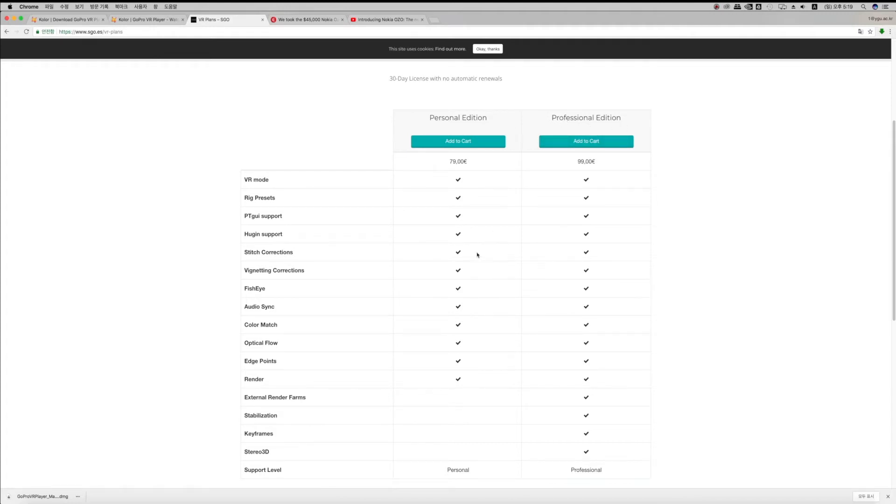
{"action": "scroll", "coordinate": [477, 254], "scroll_direction": "down", "scroll_amount": 1}
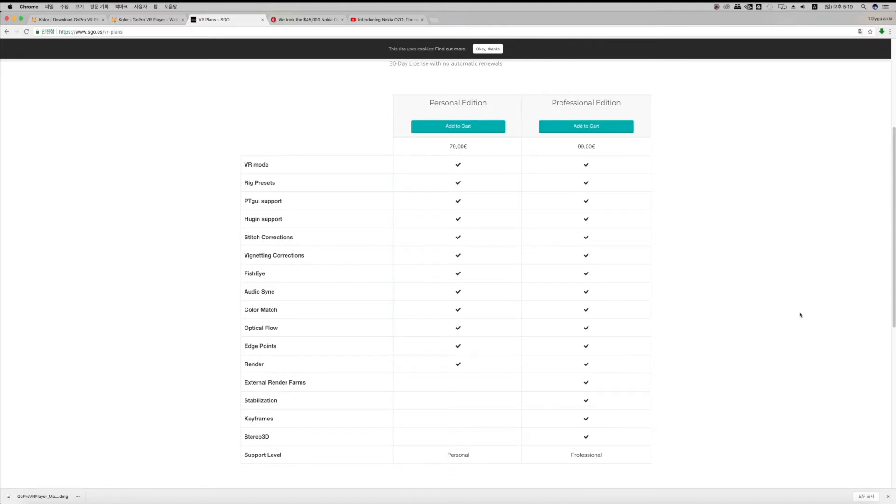
{"action": "scroll", "coordinate": [801, 315], "scroll_direction": "up", "scroll_amount": 3}
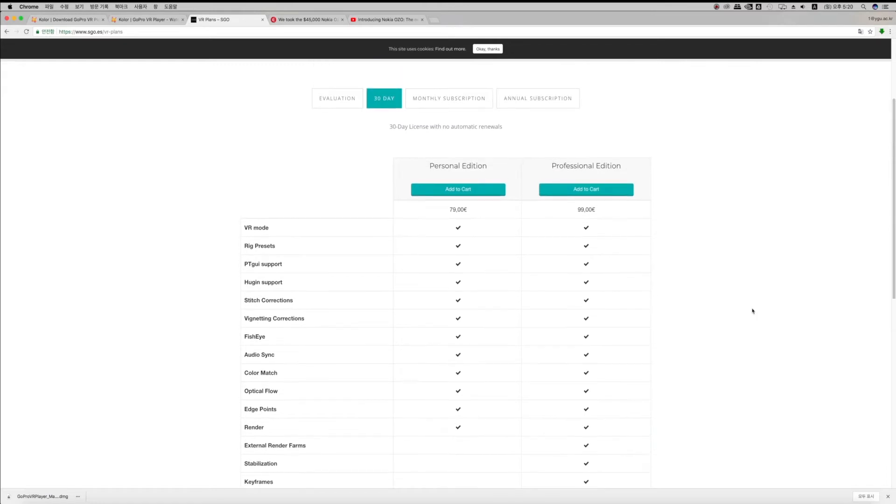
{"action": "left_click", "coordinate": [460, 115]}
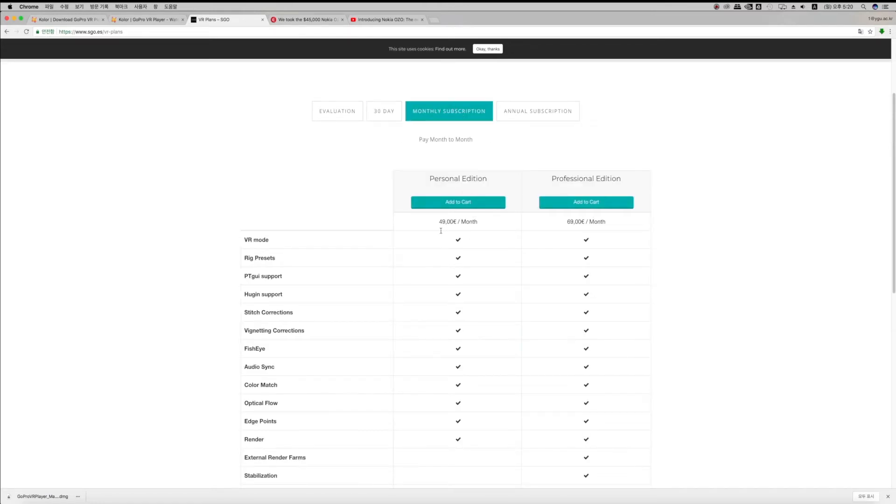
{"action": "left_click", "coordinate": [537, 111]}
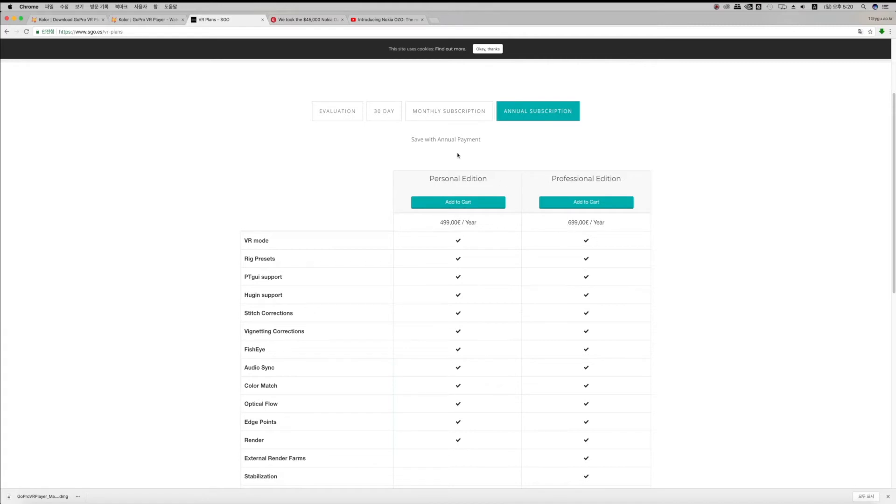
{"action": "left_click", "coordinate": [384, 116]}
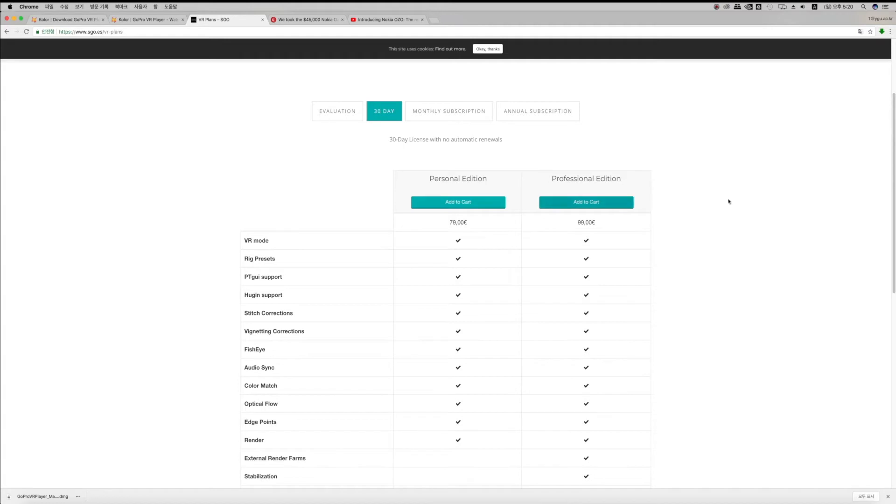
{"action": "scroll", "coordinate": [766, 281], "scroll_direction": "up", "scroll_amount": 1}
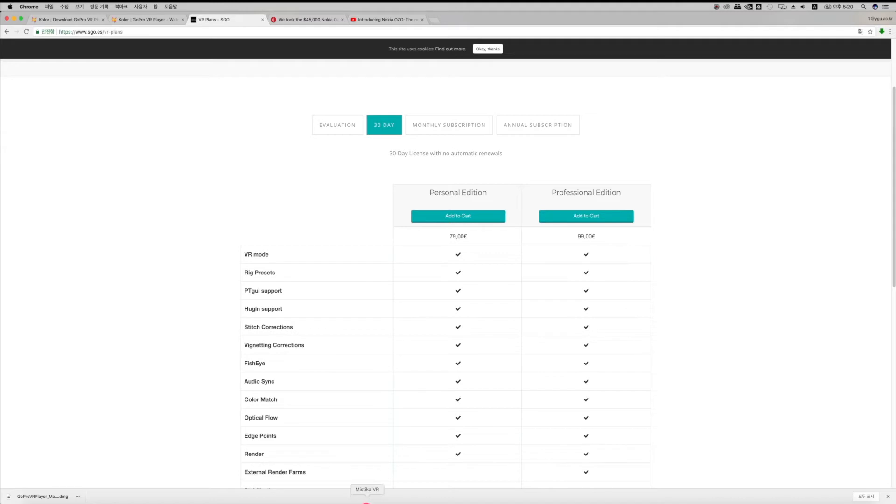
Switch to Mistika VR and create a project named new with the 4096x2048 video format
{"action": "left_click", "coordinate": [366, 494]}
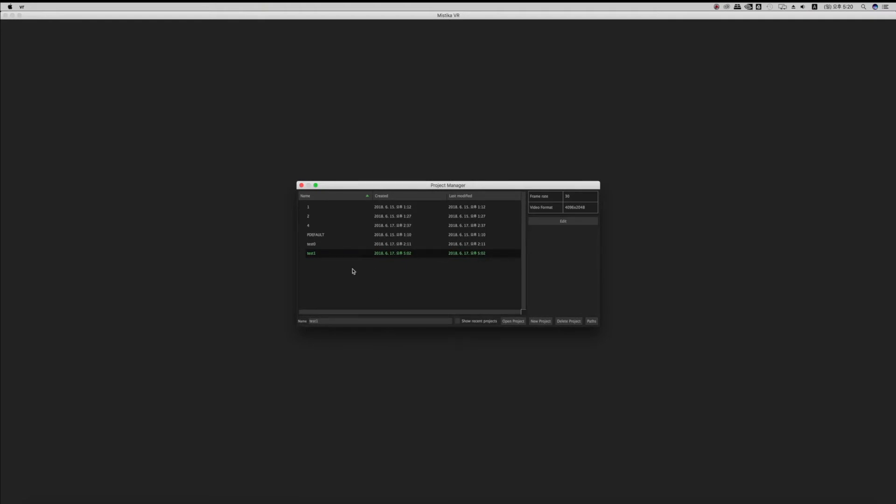
{"action": "left_click", "coordinate": [487, 295]}
{"action": "left_click", "coordinate": [536, 322]}
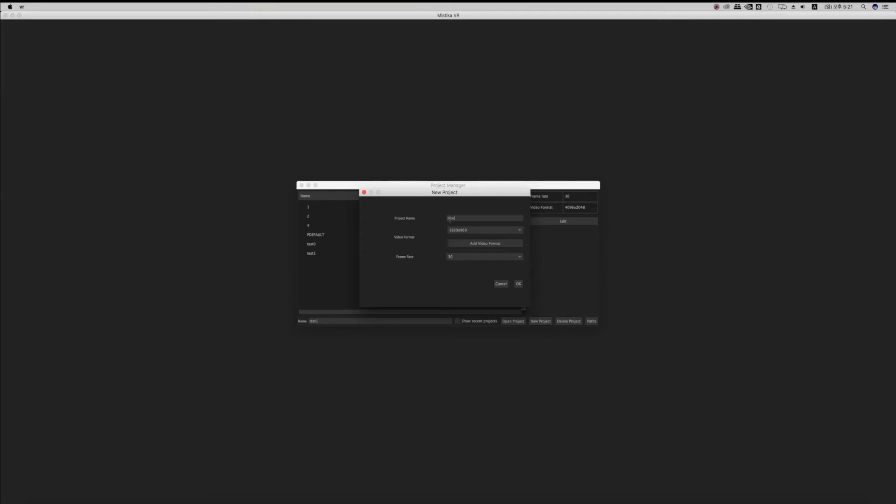
{"action": "left_click", "coordinate": [456, 231]}
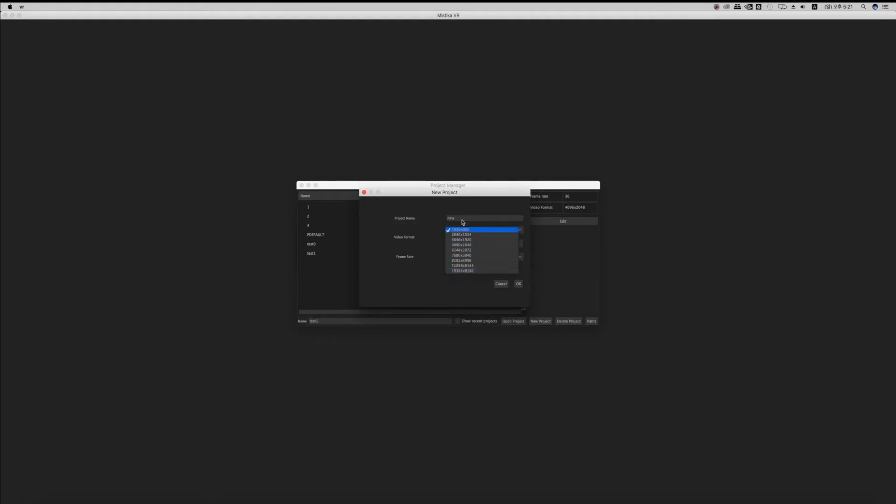
{"action": "left_click", "coordinate": [468, 244]}
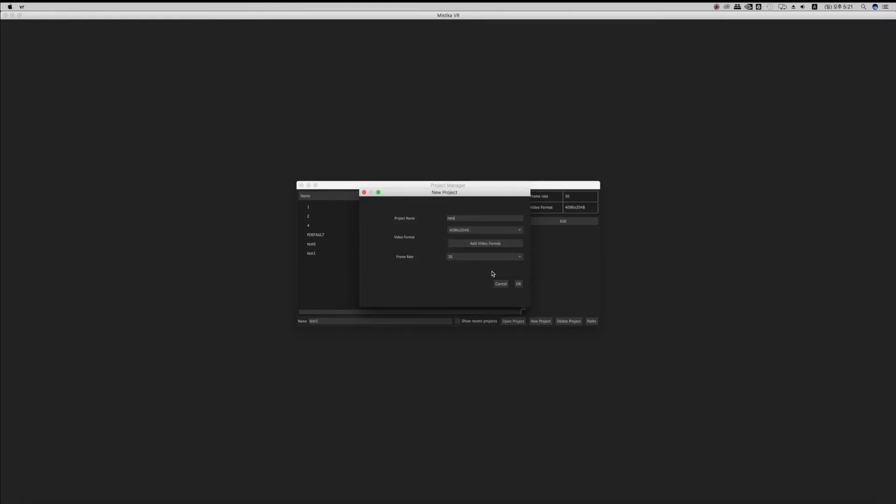
{"action": "left_click", "coordinate": [519, 283]}
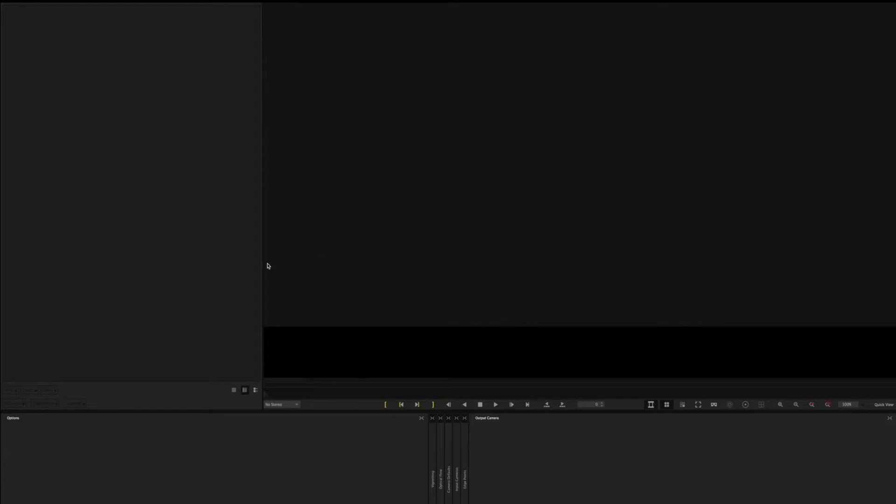
Bring origin_0.mp4 to origin_5.mp4 from the VID_2017_10_23_19_12_30 folder inside insta360 into the Mistika VR project
{"action": "mouse_move", "coordinate": [261, 5]}
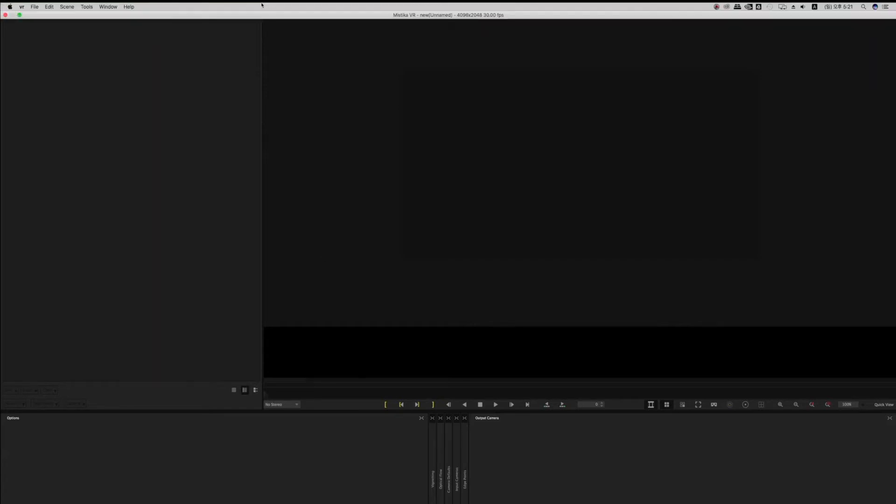
{"action": "left_click", "coordinate": [20, 15]}
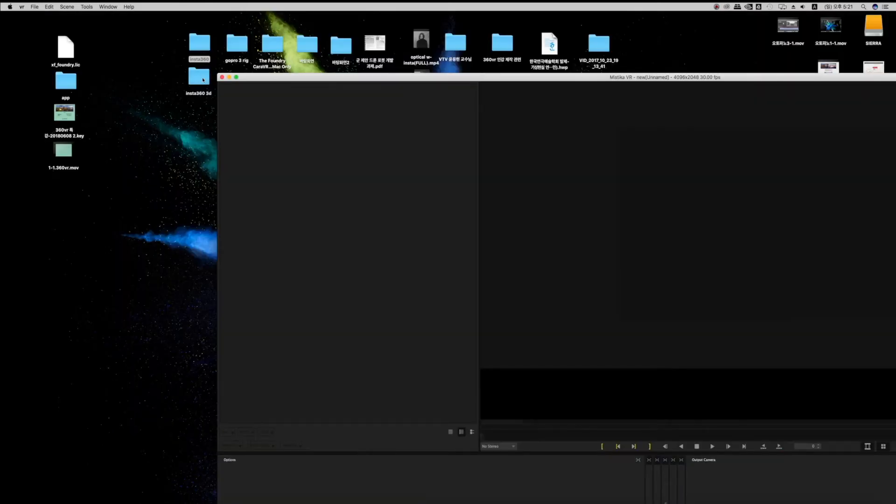
{"action": "double_click", "coordinate": [200, 55]}
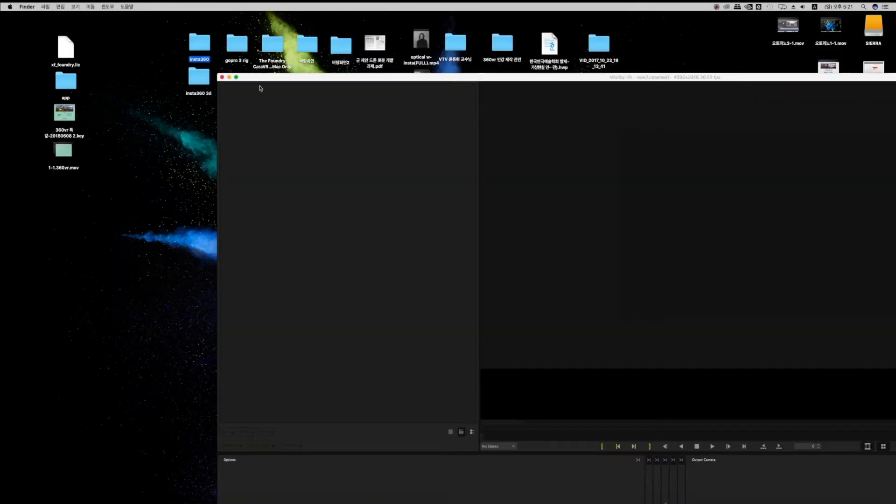
{"action": "left_click", "coordinate": [517, 123]}
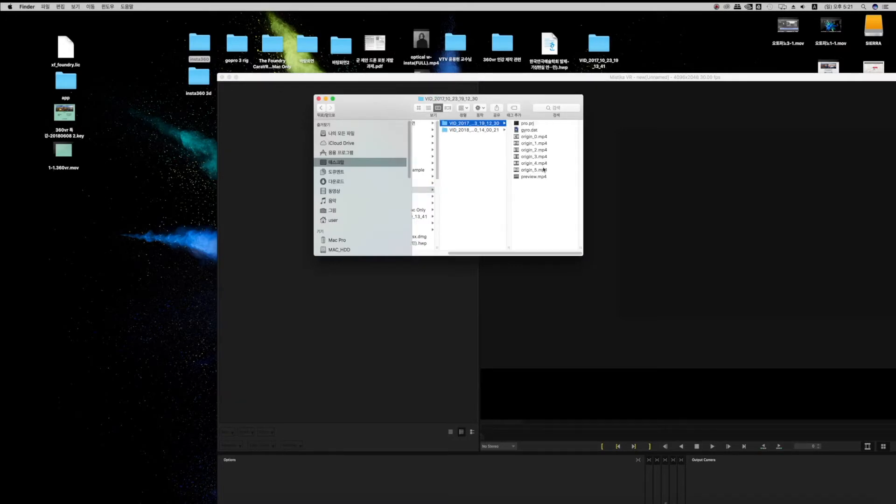
{"action": "left_click_drag", "start_coordinate": [557, 175], "coordinate": [267, 184]}
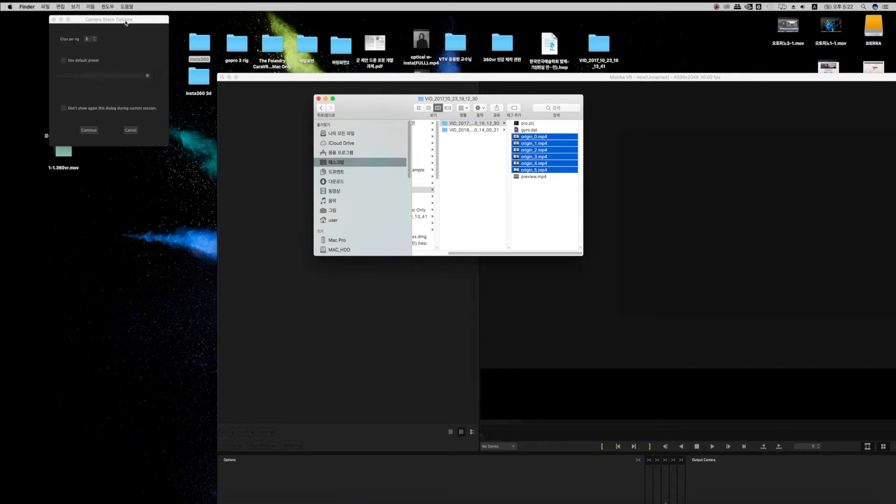
Enable the default preset for the camera stack and browse the CameraPresets folder in a widened file dialog
{"action": "left_click_drag", "start_coordinate": [121, 21], "coordinate": [130, 72]}
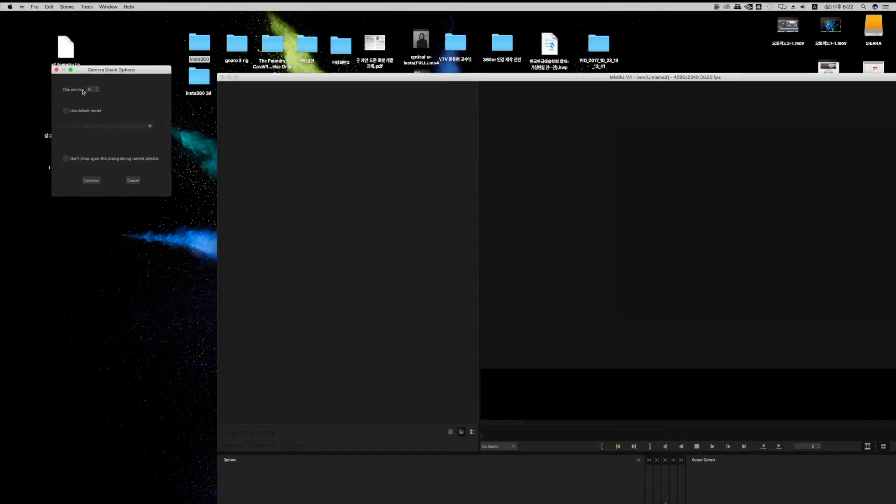
{"action": "left_click", "coordinate": [66, 111]}
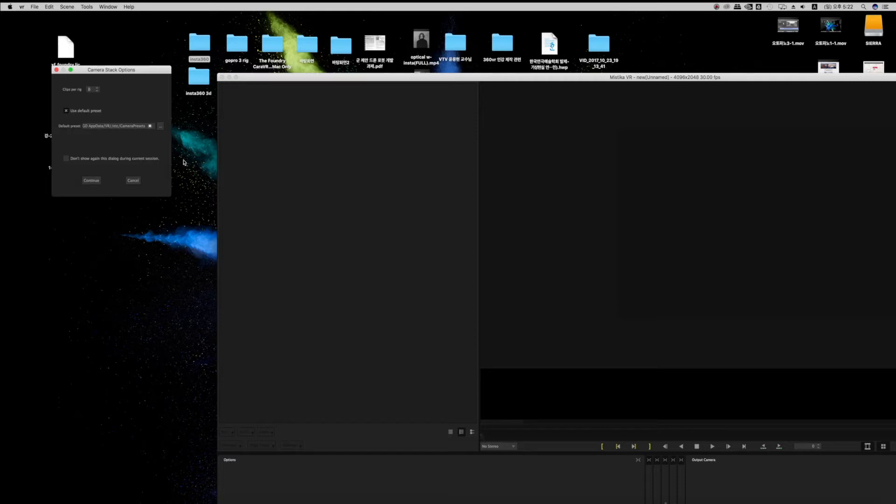
{"action": "left_click", "coordinate": [160, 127]}
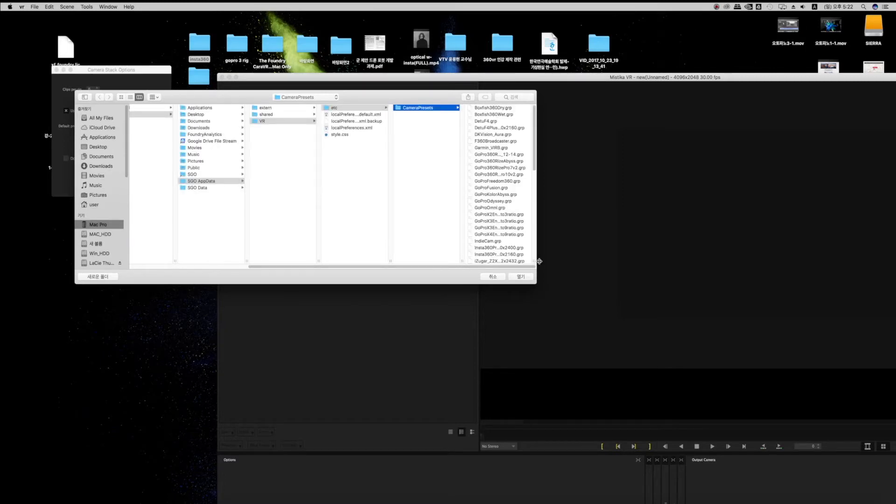
{"action": "left_click_drag", "start_coordinate": [537, 261], "coordinate": [596, 267]}
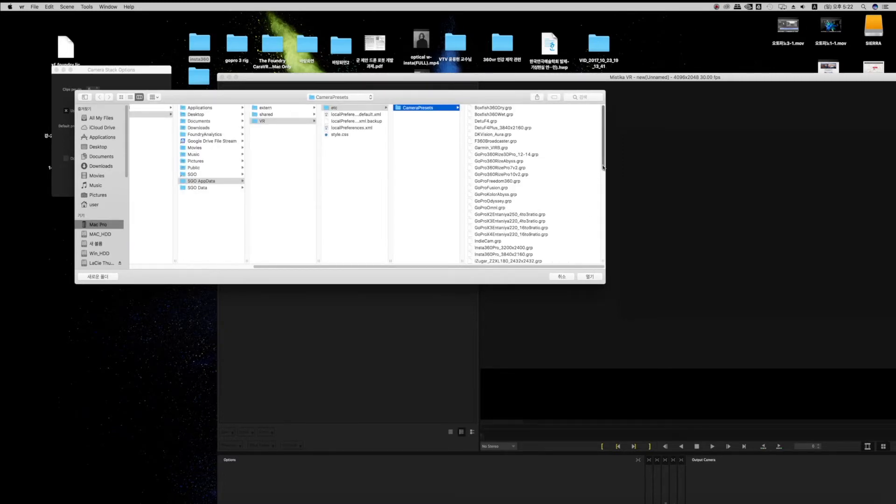
{"action": "mouse_move", "coordinate": [603, 165]}
{"action": "left_mouse_down"}
{"action": "mouse_move", "coordinate": [602, 178]}
{"action": "mouse_move", "coordinate": [601, 156]}
{"action": "left_mouse_up"}
Select the Insta360Pro_3840x2160.grp camera preset after comparing it with the GoPro presets and Insta360Pro_3200x2400.grp
{"action": "left_click", "coordinate": [498, 161]}
{"action": "left_click", "coordinate": [420, 201]}
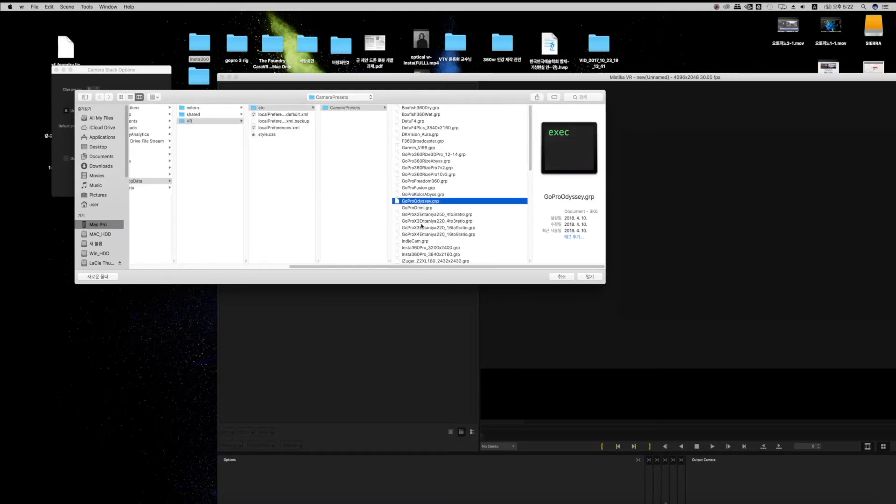
{"action": "left_click", "coordinate": [422, 221]}
{"action": "left_click", "coordinate": [422, 248]}
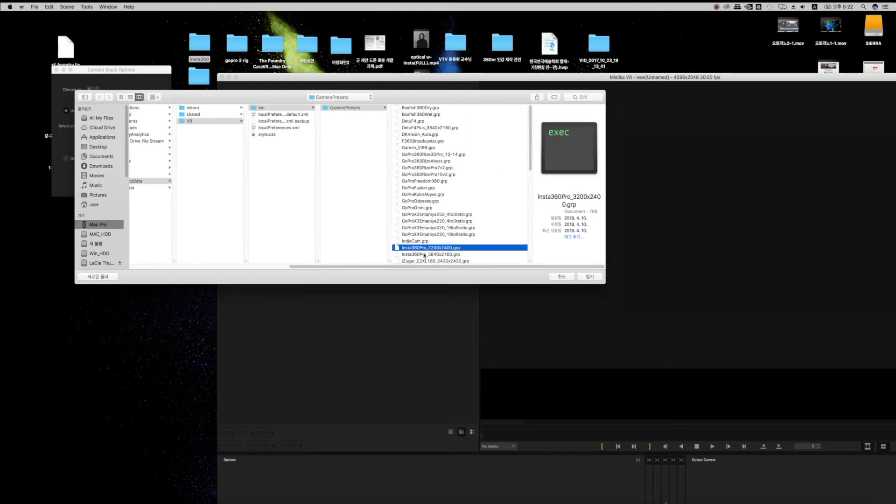
{"action": "left_click", "coordinate": [446, 254]}
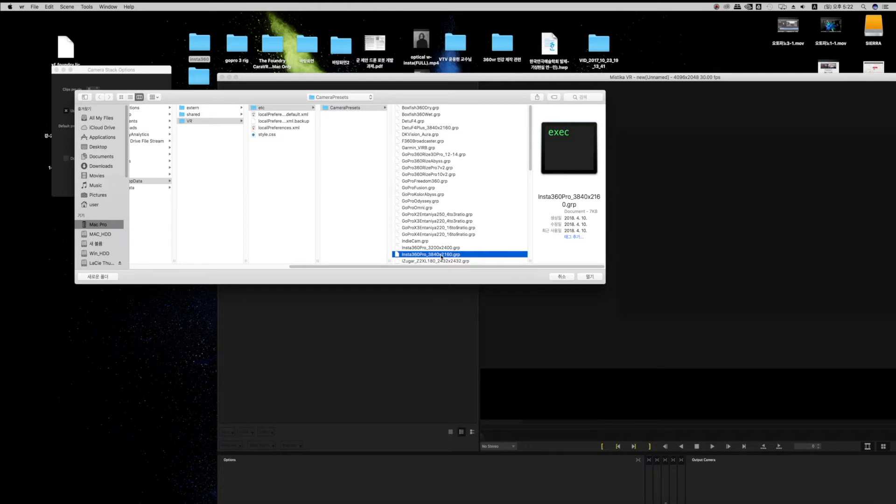
{"action": "left_click", "coordinate": [422, 248]}
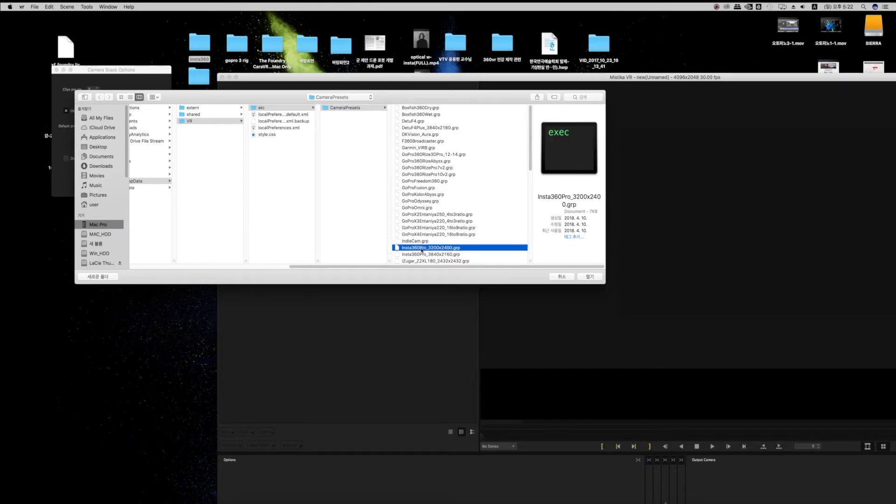
{"action": "left_click", "coordinate": [446, 255]}
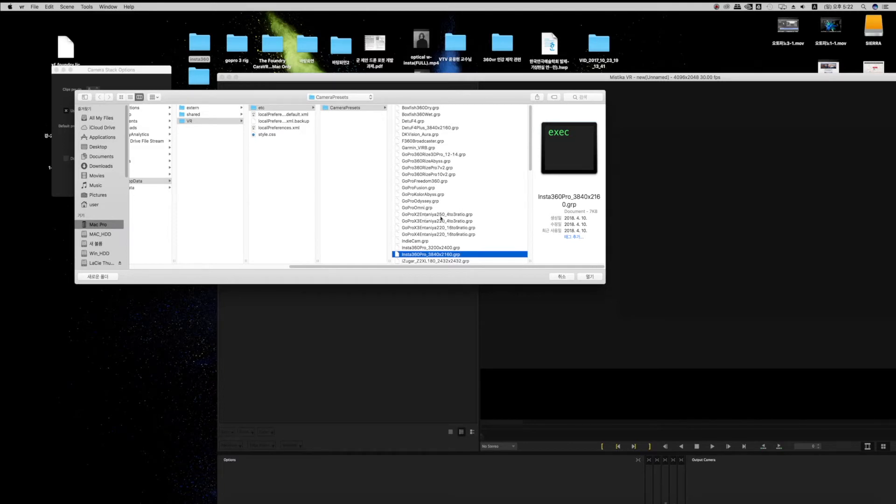
Look through the remaining camera presets, load Insta360Pro_3840x2160.grp as the default preset and start importing the clips
{"action": "scroll", "coordinate": [467, 182], "scroll_direction": "down", "scroll_amount": 5}
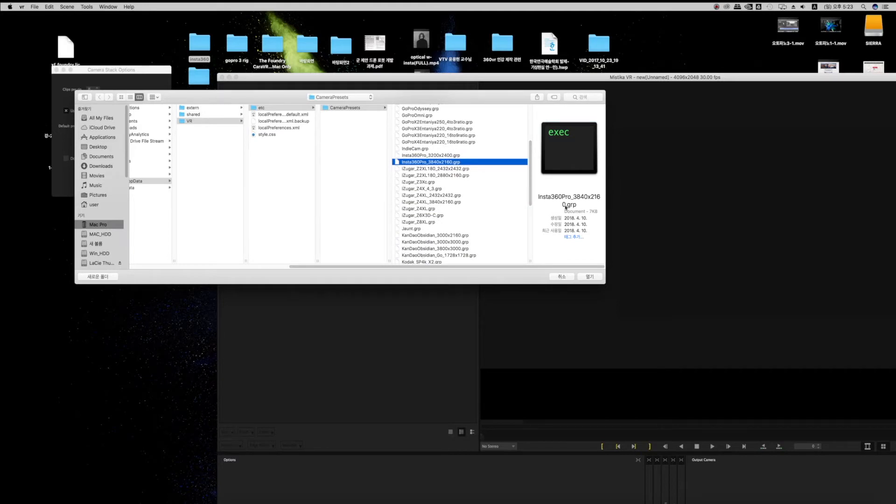
{"action": "scroll", "coordinate": [473, 224], "scroll_direction": "down", "scroll_amount": 3}
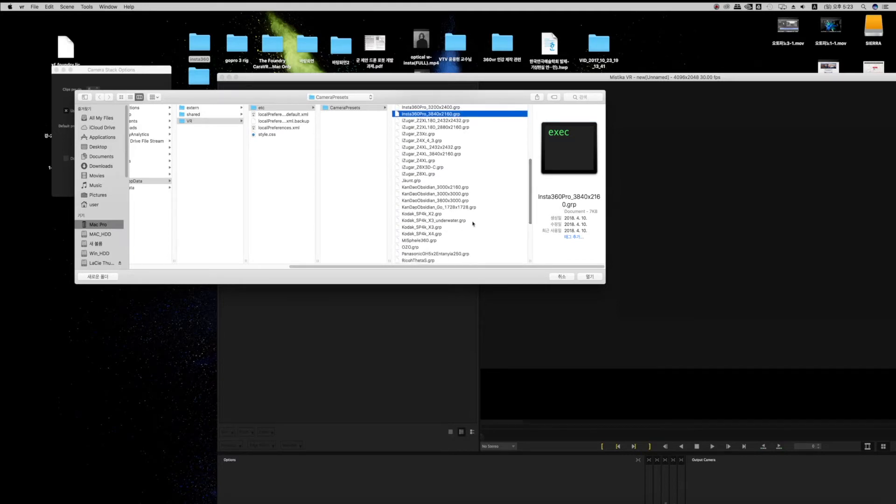
{"action": "scroll", "coordinate": [531, 229], "scroll_direction": "down", "scroll_amount": 1}
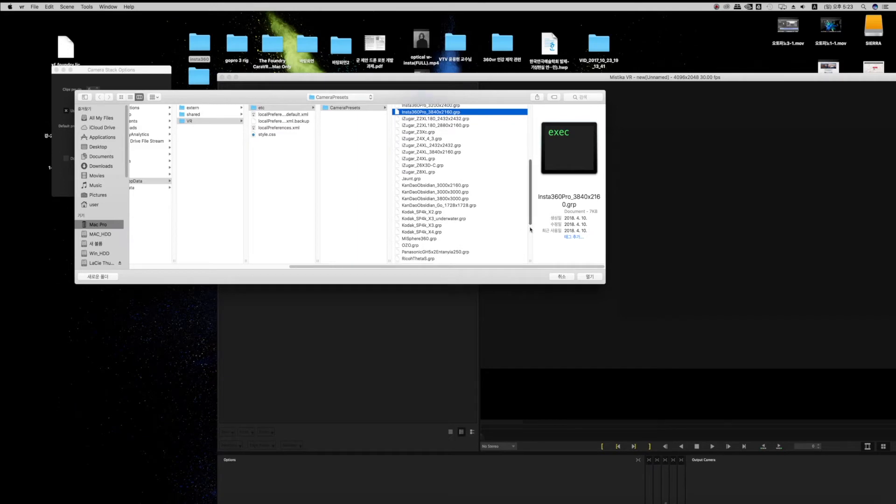
{"action": "scroll", "coordinate": [531, 229], "scroll_direction": "down", "scroll_amount": 3}
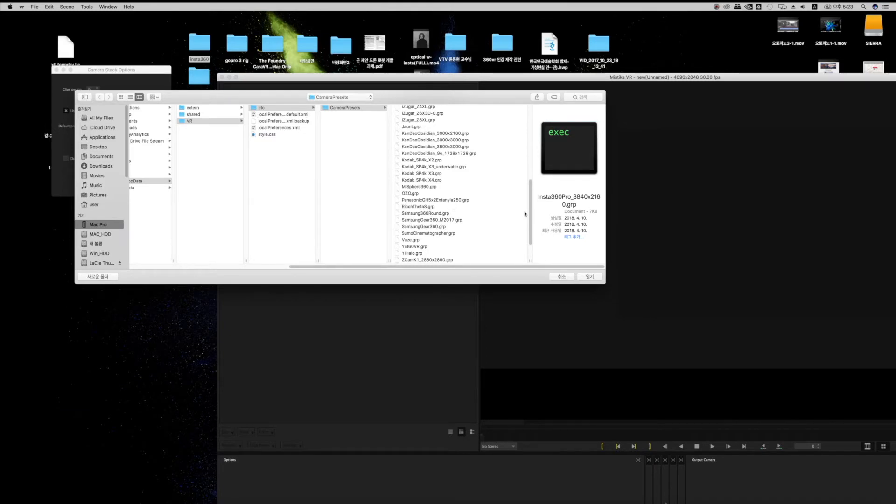
{"action": "scroll", "coordinate": [509, 228], "scroll_direction": "down", "scroll_amount": 3}
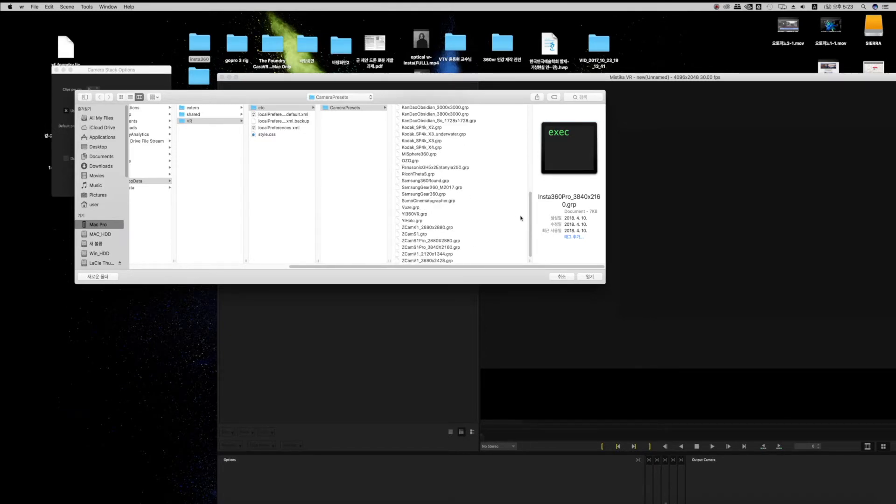
{"action": "scroll", "coordinate": [521, 196], "scroll_direction": "up", "scroll_amount": 5}
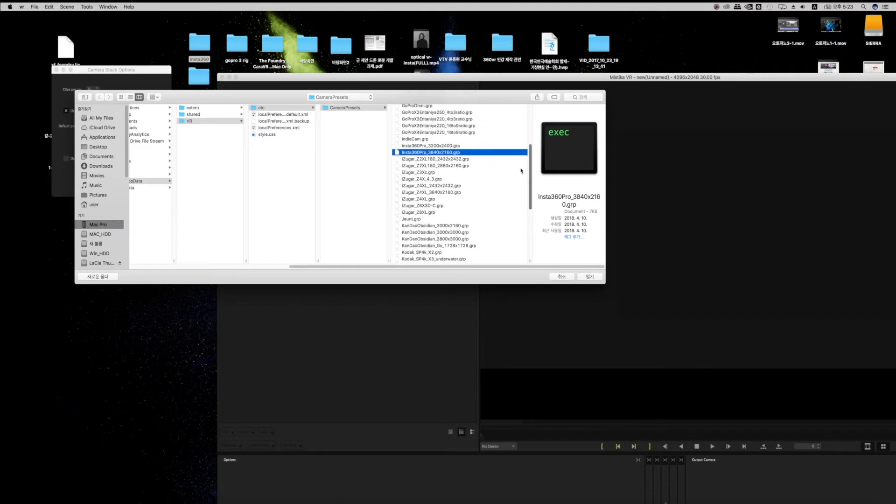
{"action": "left_click", "coordinate": [589, 277]}
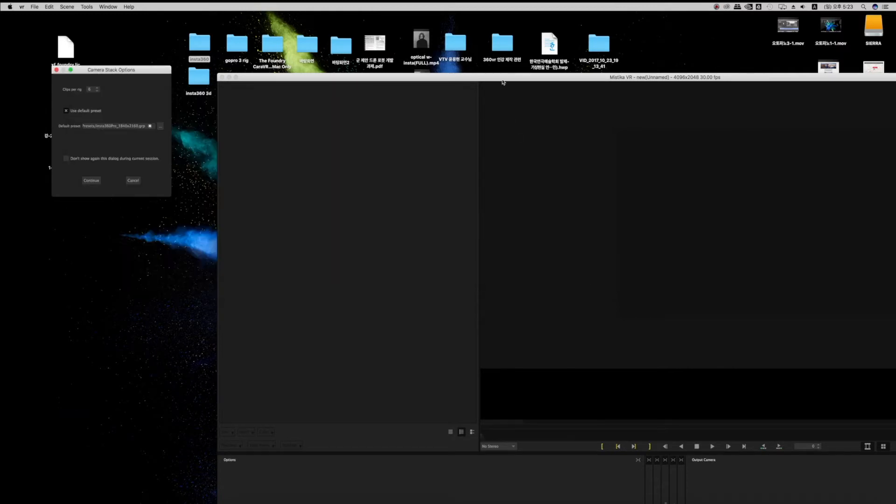
{"action": "left_click", "coordinate": [91, 180]}
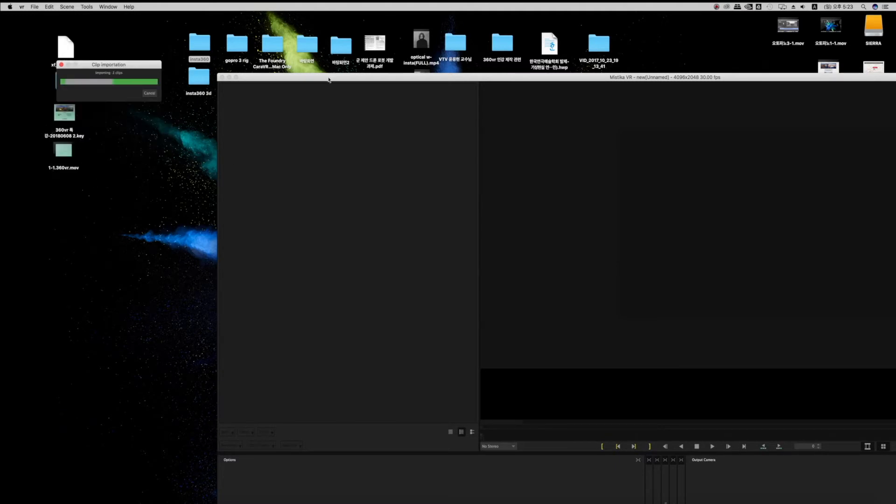
Align the project window with the screen corner, then run Improve Offsets and Improve Angles on the camera positions
{"action": "left_click_drag", "start_coordinate": [324, 79], "coordinate": [112, 14]}
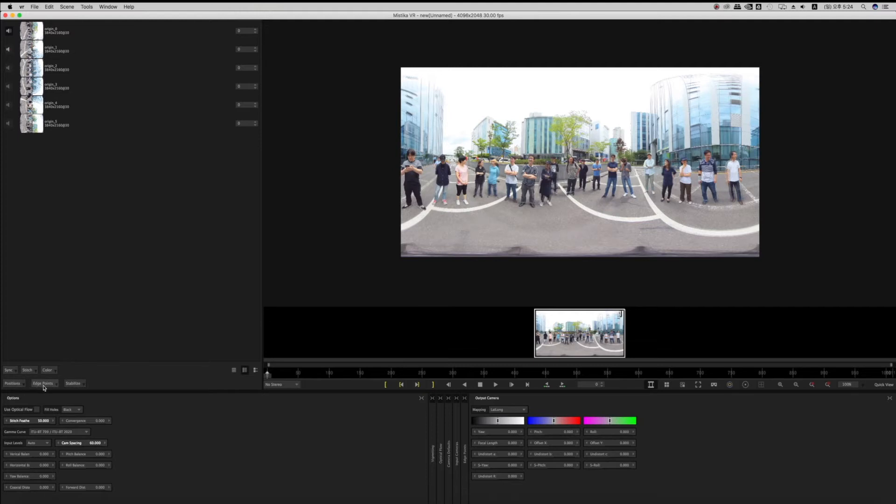
{"action": "left_click", "coordinate": [17, 386]}
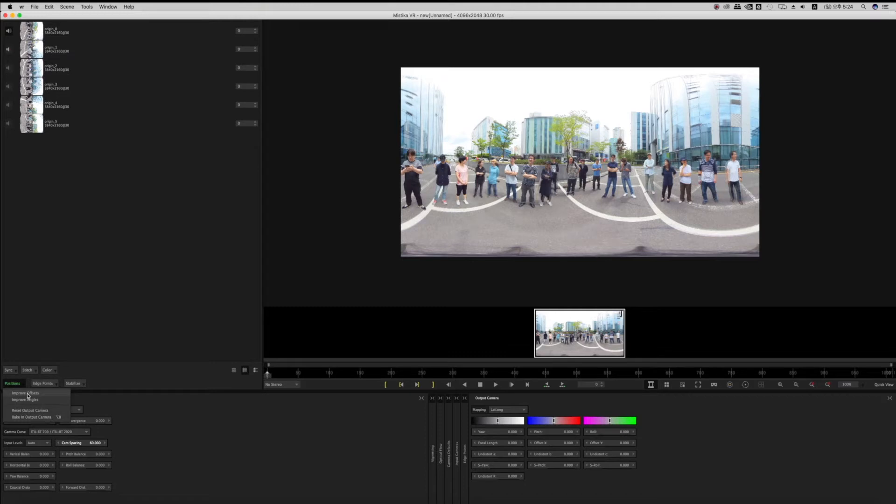
{"action": "left_click", "coordinate": [28, 394]}
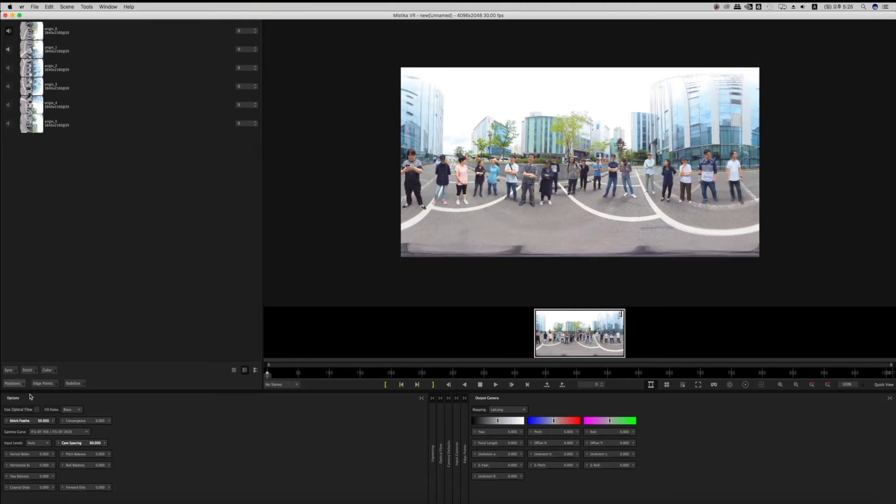
{"action": "left_click", "coordinate": [21, 384]}
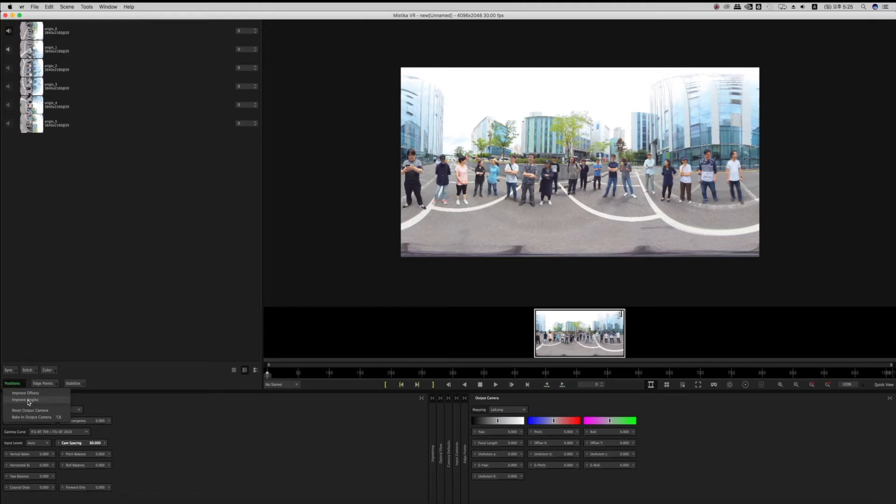
{"action": "left_click", "coordinate": [28, 401]}
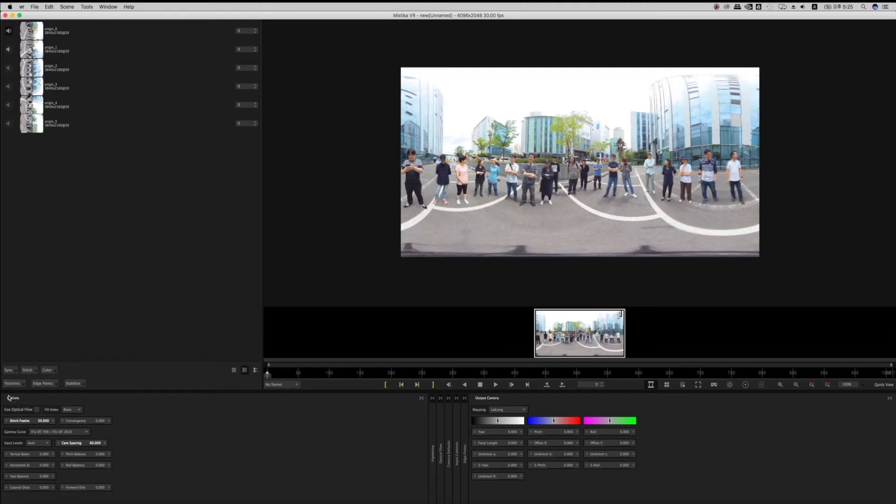
Look through the camera presets available for loading in the CameraPresets folder, leaving without choosing one
{"action": "left_click", "coordinate": [28, 370]}
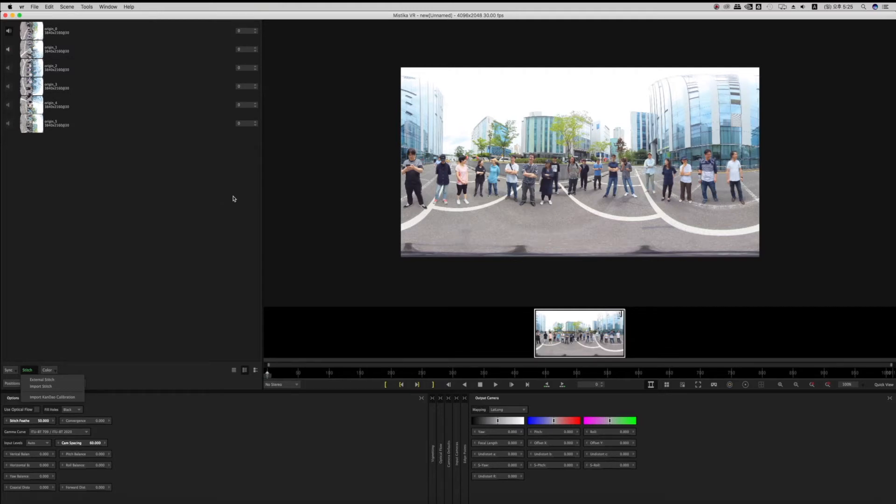
{"action": "left_click", "coordinate": [187, 192]}
{"action": "right_click", "coordinate": [139, 183]}
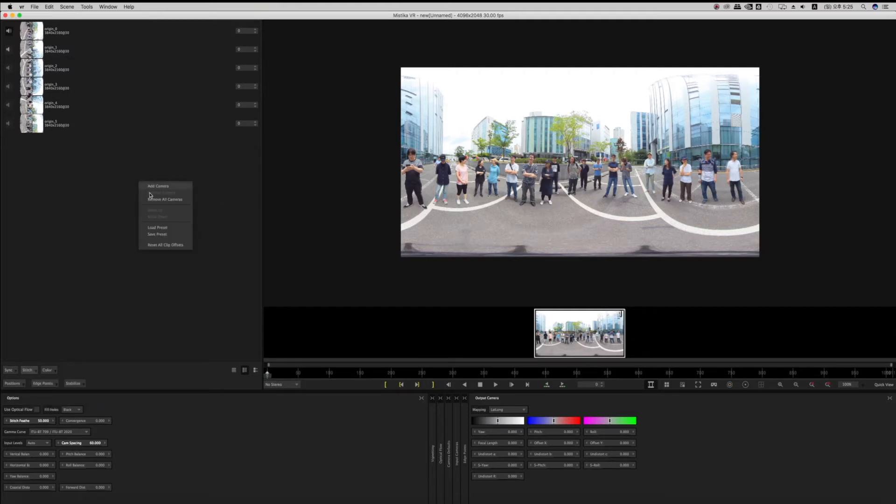
{"action": "left_click", "coordinate": [158, 228]}
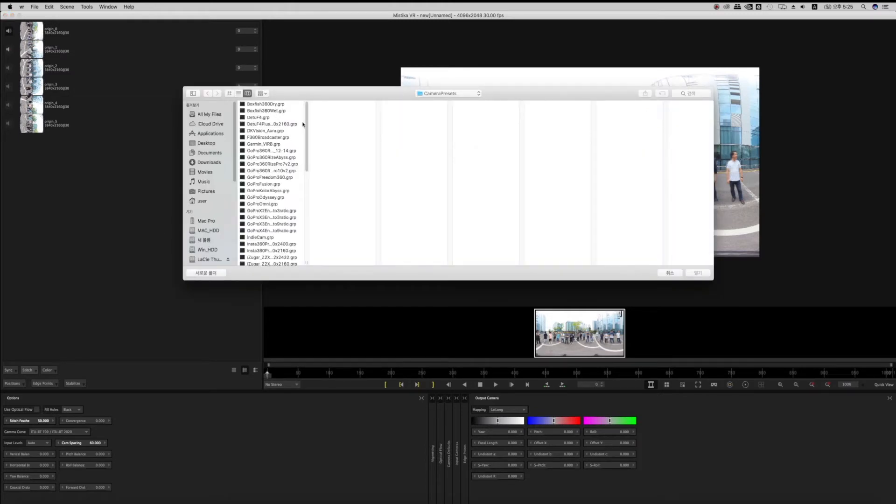
{"action": "left_click_drag", "start_coordinate": [307, 125], "coordinate": [306, 254]}
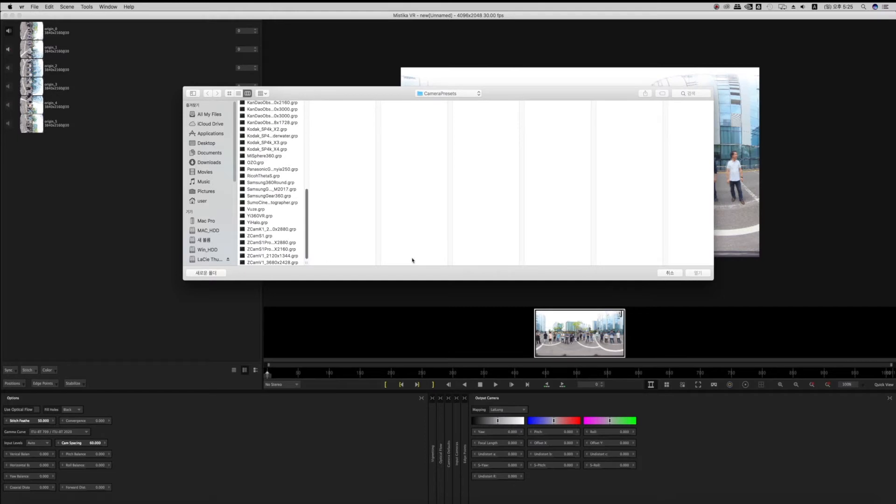
{"action": "left_click", "coordinate": [670, 273]}
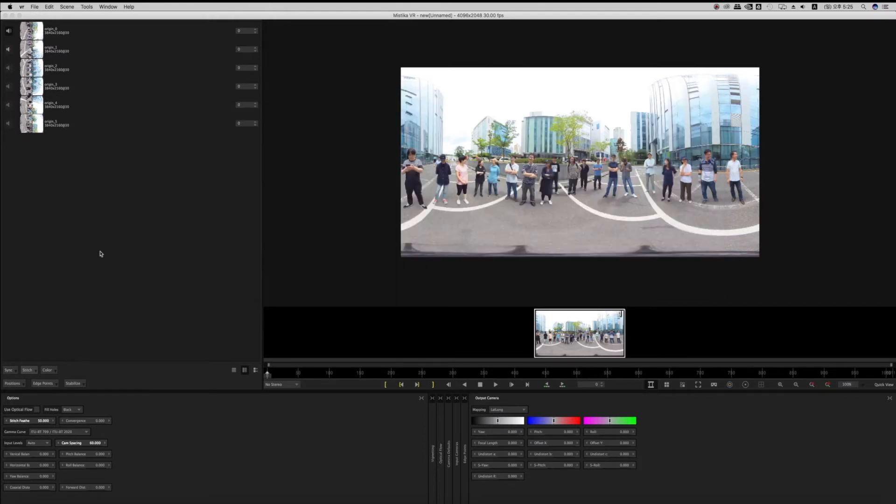
Try to run External Stitch and set the PTGui path from the Applications folder
{"action": "left_click", "coordinate": [31, 370]}
{"action": "left_click", "coordinate": [32, 371]}
{"action": "left_click", "coordinate": [36, 382]}
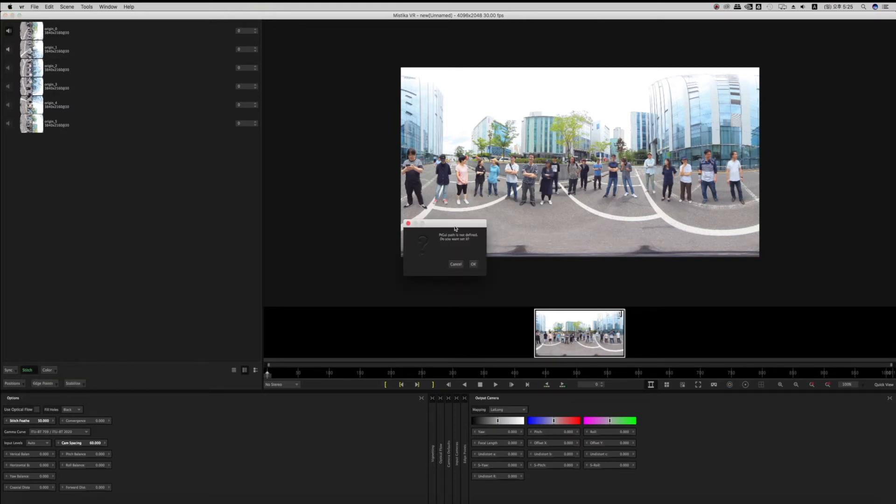
{"action": "left_click_drag", "start_coordinate": [455, 229], "coordinate": [206, 233]}
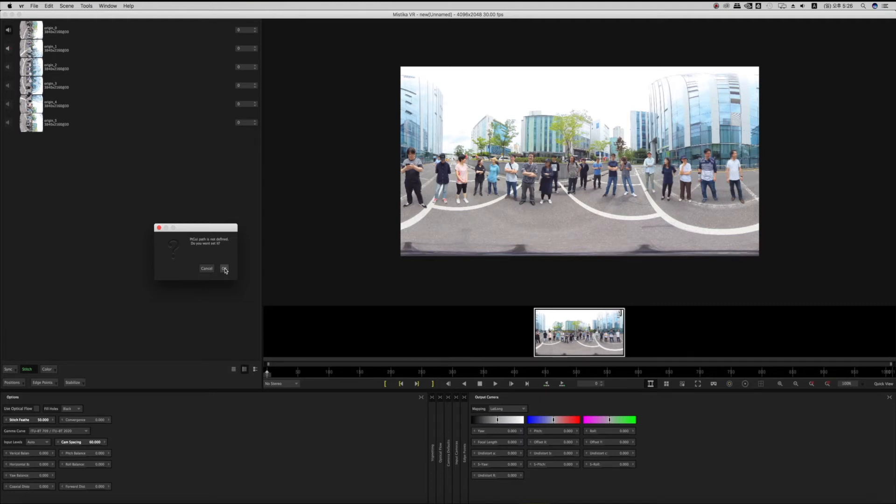
{"action": "left_click", "coordinate": [225, 269]}
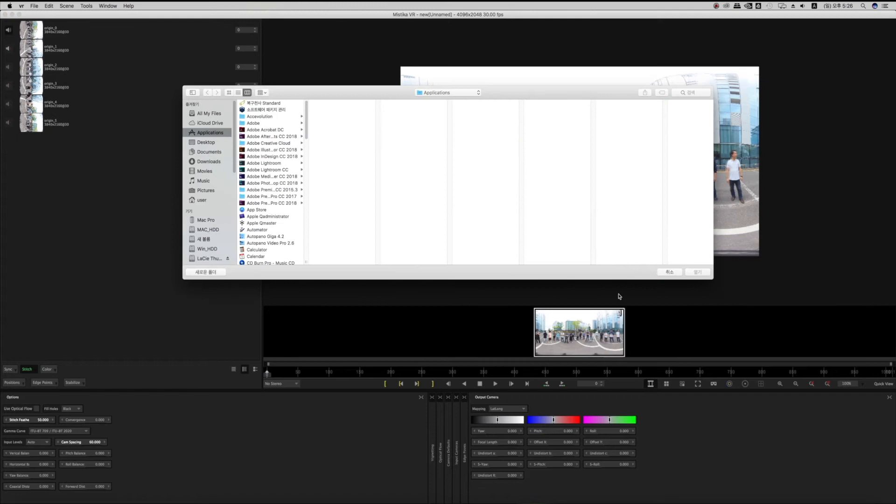
{"action": "left_click", "coordinate": [673, 274]}
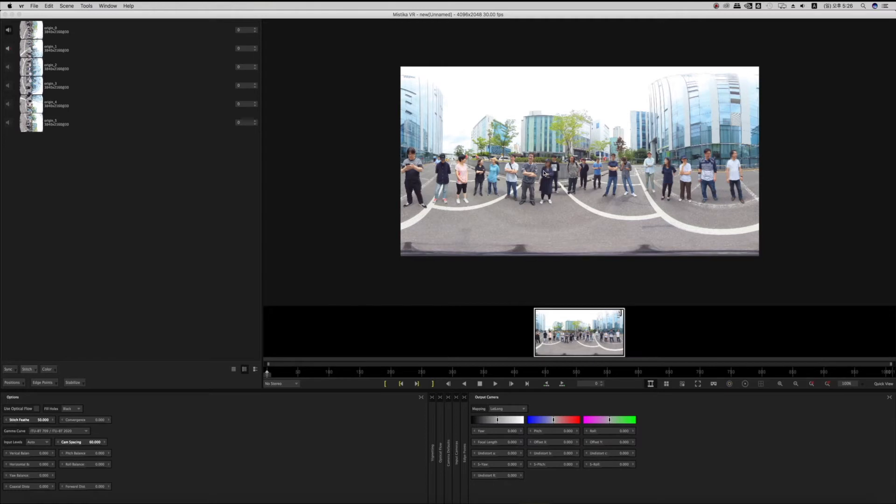
Review the camera position commands and examine the camera seam lines over the panorama, hiding them again
{"action": "left_click", "coordinate": [14, 383]}
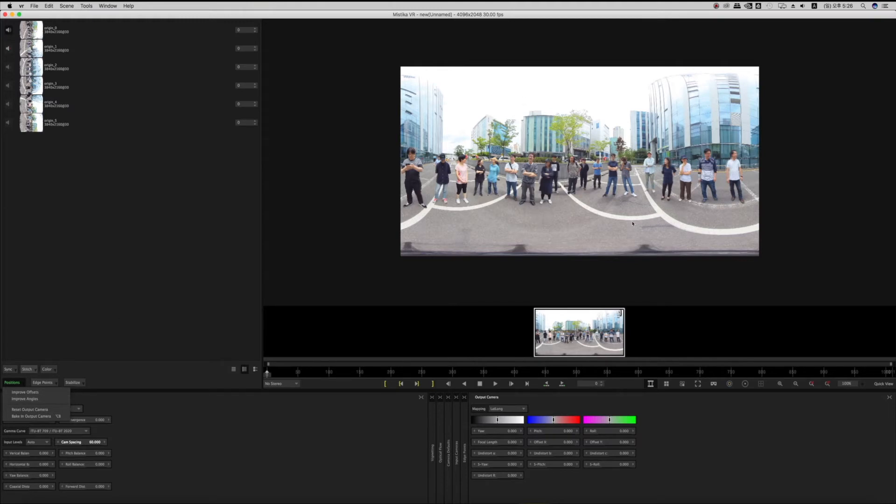
{"action": "left_click", "coordinate": [157, 294]}
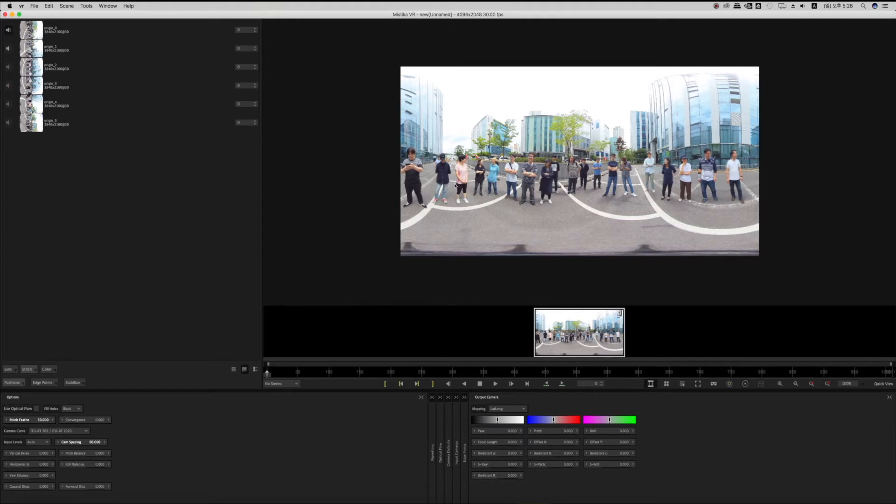
{"action": "left_click", "coordinate": [746, 386]}
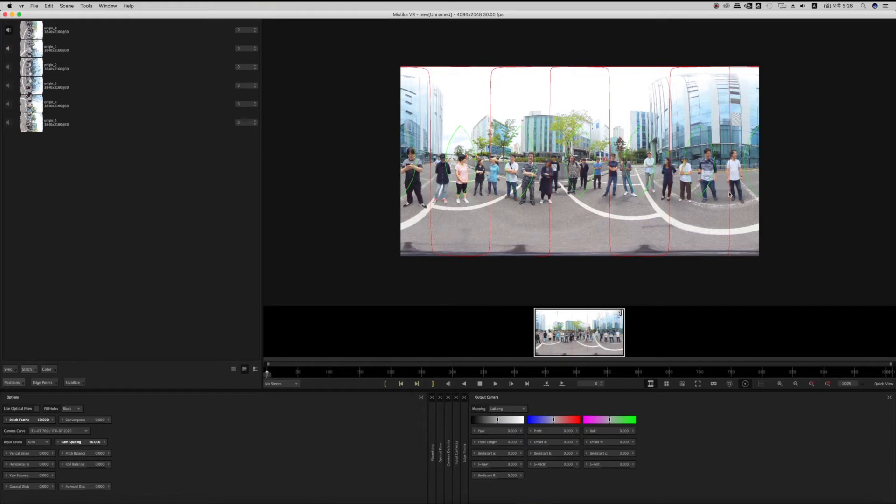
{"action": "left_click", "coordinate": [745, 384]}
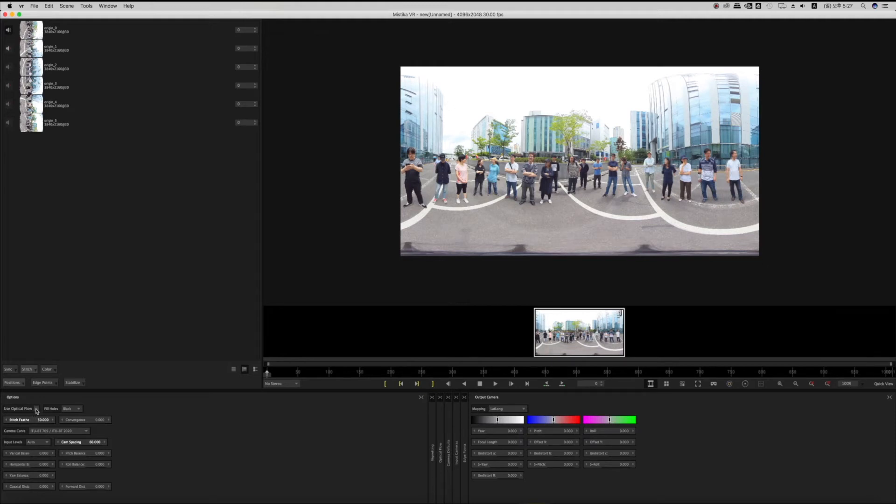
Enable Use Optical Flow for the stitch, comparing the enlarged panorama with the option on and off
{"action": "left_click", "coordinate": [780, 384]}
{"action": "left_click", "coordinate": [779, 384]}
{"action": "left_click", "coordinate": [780, 384]}
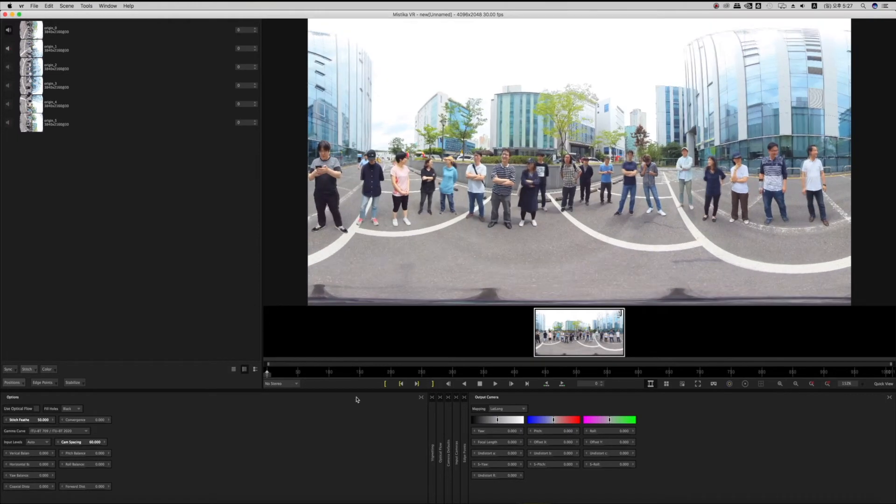
{"action": "left_click", "coordinate": [35, 409]}
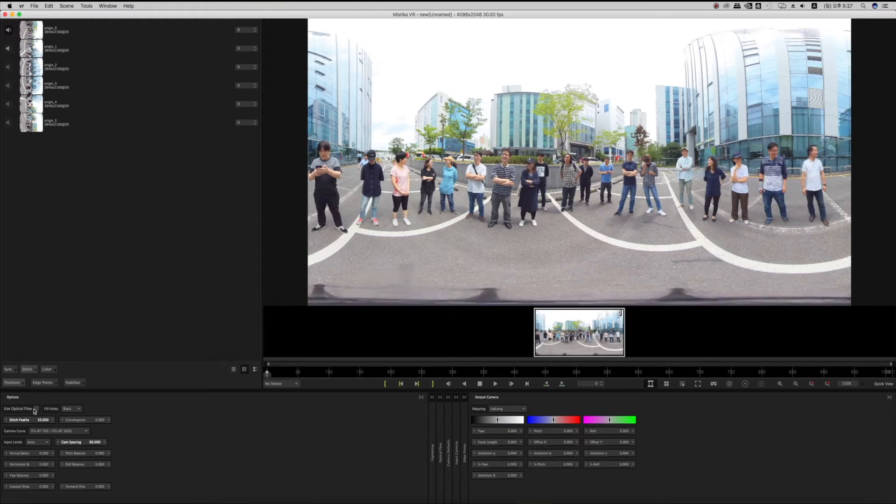
{"action": "left_click", "coordinate": [35, 409]}
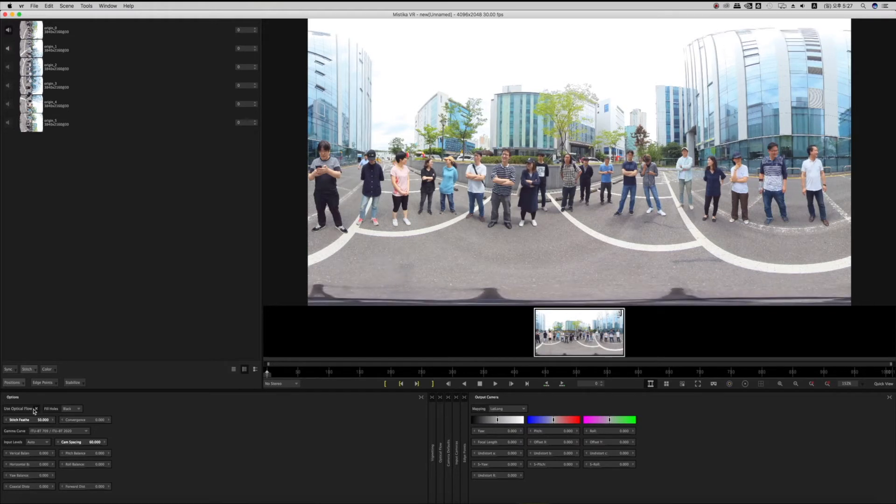
{"action": "left_click", "coordinate": [35, 409]}
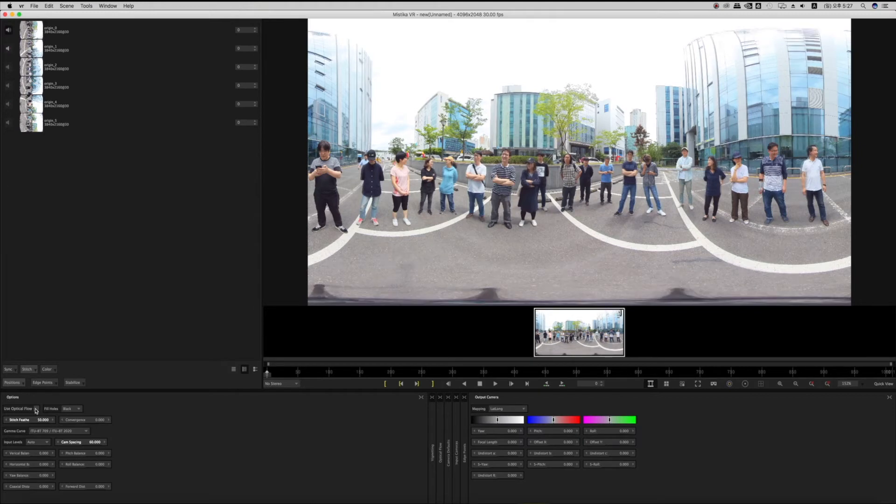
{"action": "left_click", "coordinate": [37, 410]}
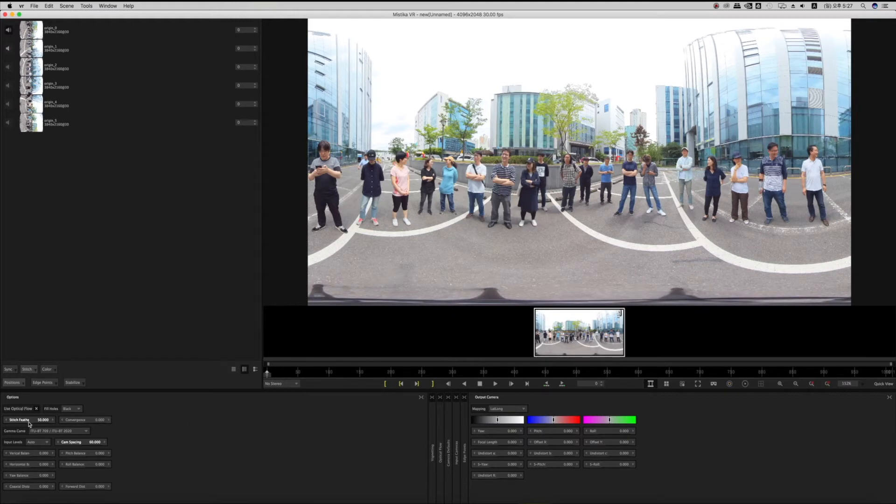
Set Stitch Feather to 0 and check the seams with the camera edge overlay shown and hidden
{"action": "left_click", "coordinate": [29, 424]}
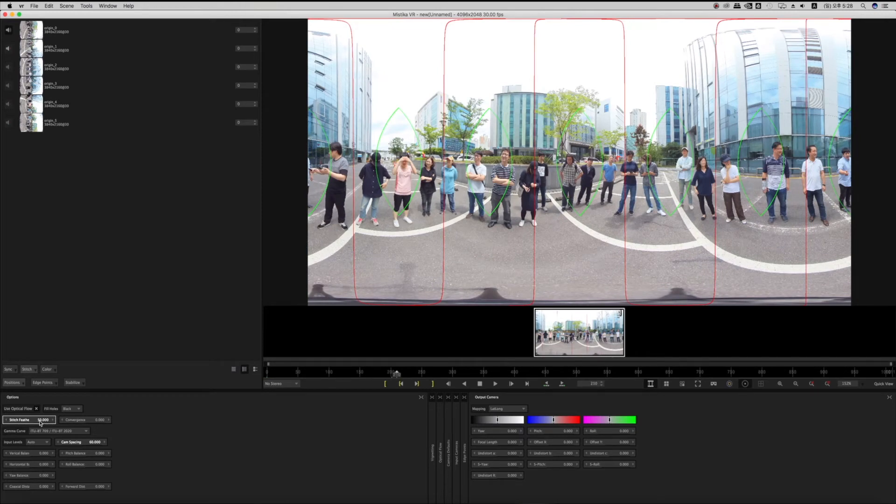
{"action": "double_click", "coordinate": [40, 422]}
{"action": "type", "text": "0"}
{"action": "key", "text": "Return"}
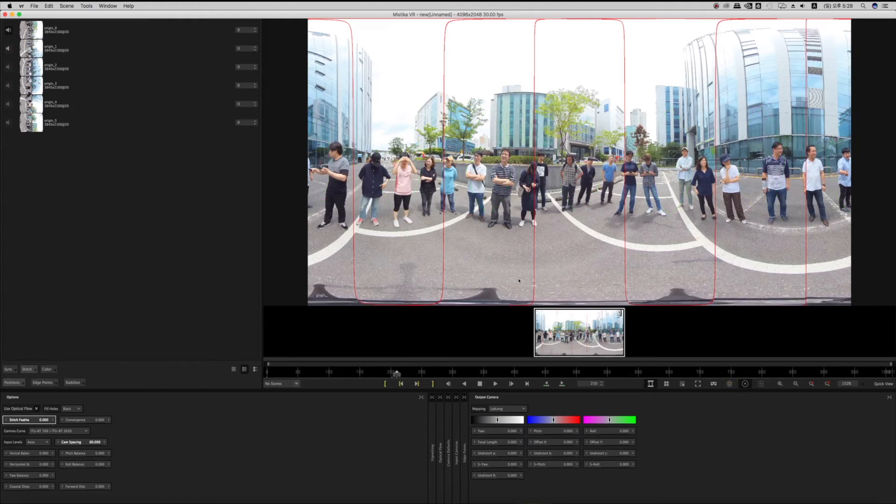
{"action": "left_click", "coordinate": [746, 383]}
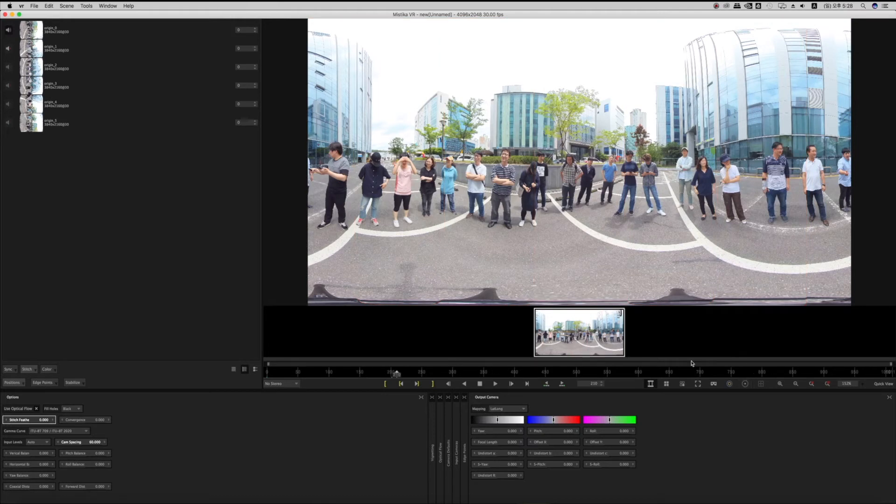
{"action": "left_click", "coordinate": [745, 384]}
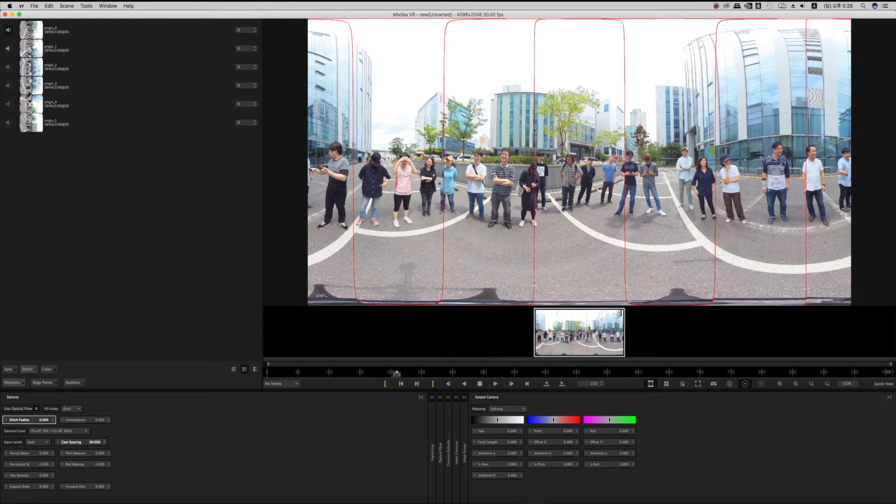
{"action": "left_click", "coordinate": [745, 383]}
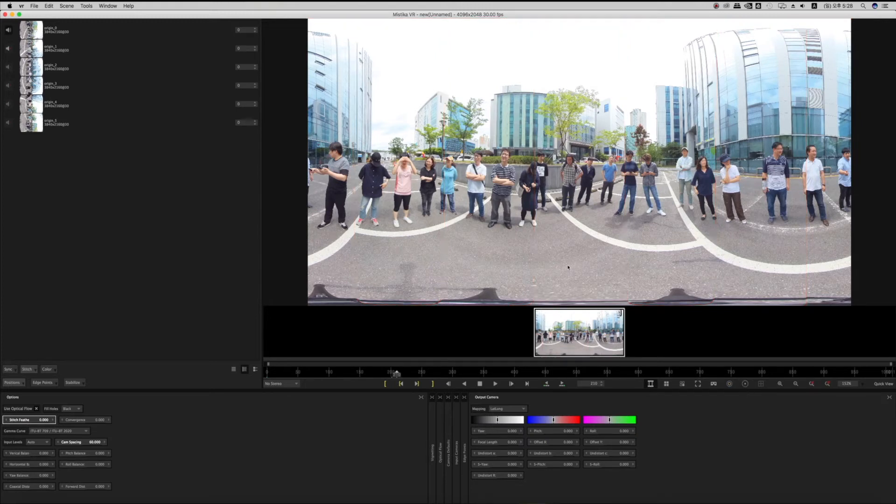
Examine the stitch around the people near the centre of the panorama up close during playback
{"action": "left_click", "coordinate": [780, 384]}
{"action": "left_click", "coordinate": [780, 384]}
{"action": "left_click", "coordinate": [781, 385]}
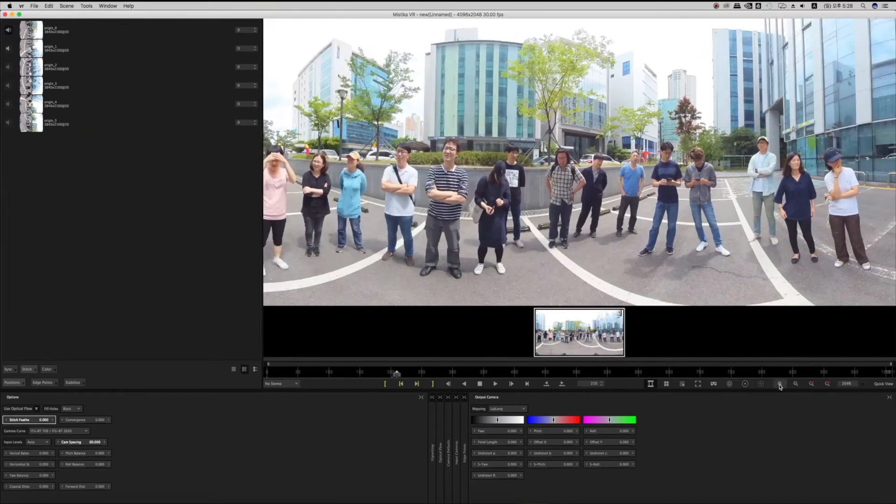
{"action": "left_click", "coordinate": [780, 384]}
{"action": "left_click", "coordinate": [780, 384]}
{"action": "left_click", "coordinate": [780, 385]}
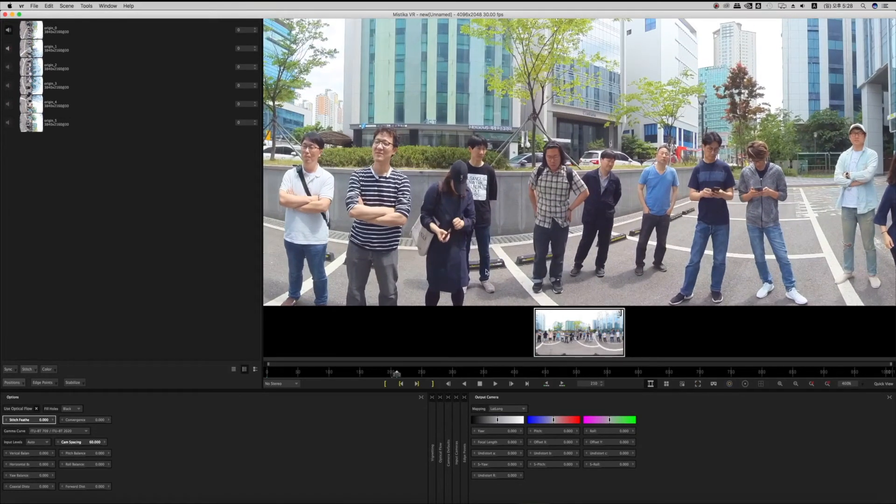
{"action": "left_click", "coordinate": [496, 384]}
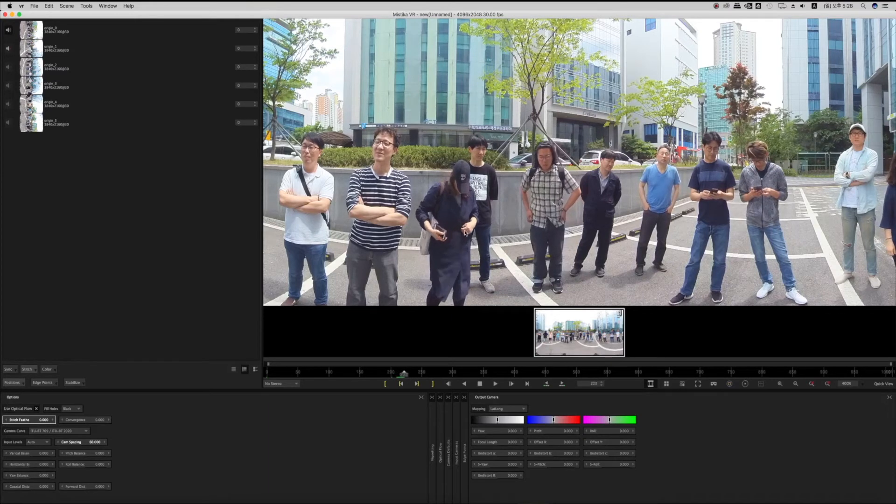
{"action": "left_click", "coordinate": [480, 384]}
Set Stitch Feather to 100 and play back a stretch of the panorama to check the blending
{"action": "double_click", "coordinate": [41, 422]}
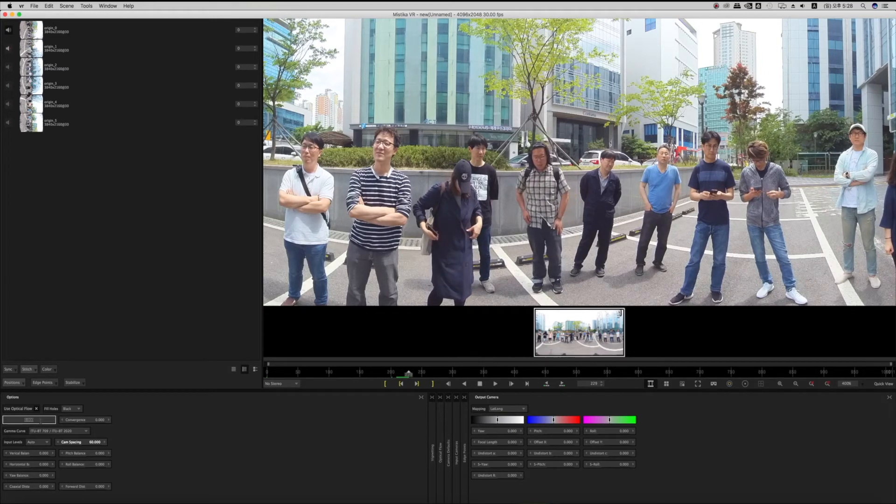
{"action": "type", "text": "100"}
{"action": "key", "text": "Return"}
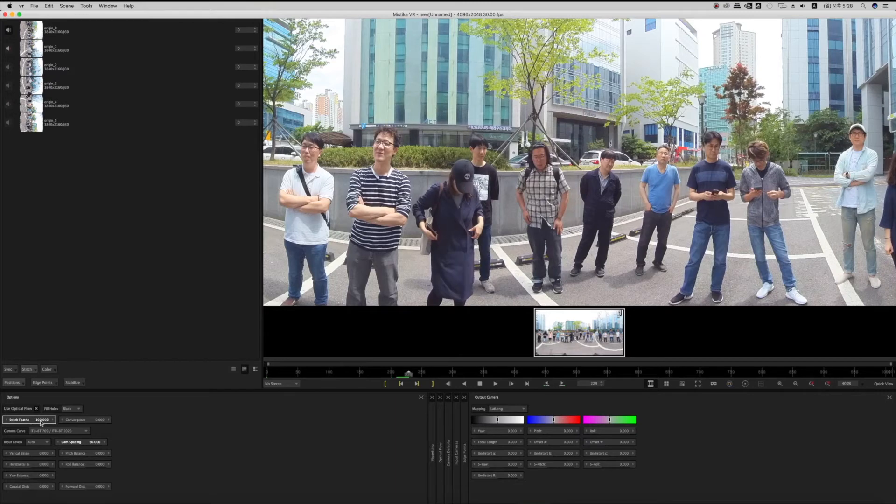
{"action": "left_click", "coordinate": [495, 385]}
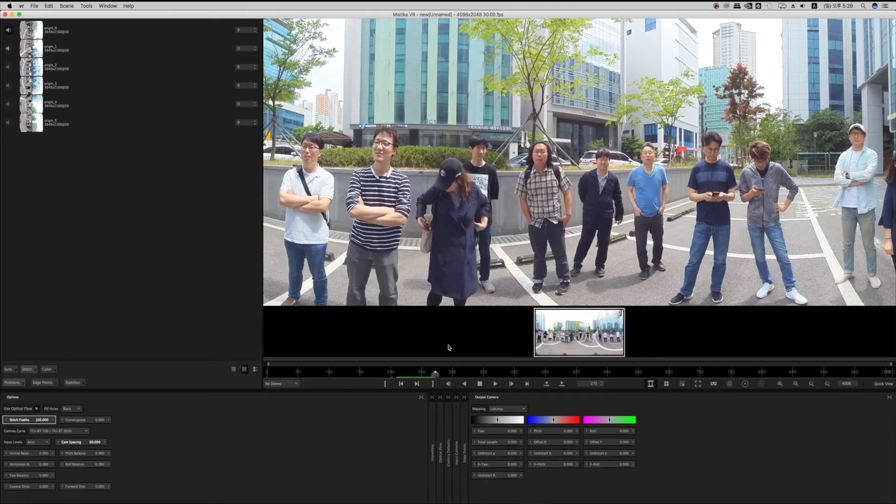
{"action": "left_click", "coordinate": [480, 384]}
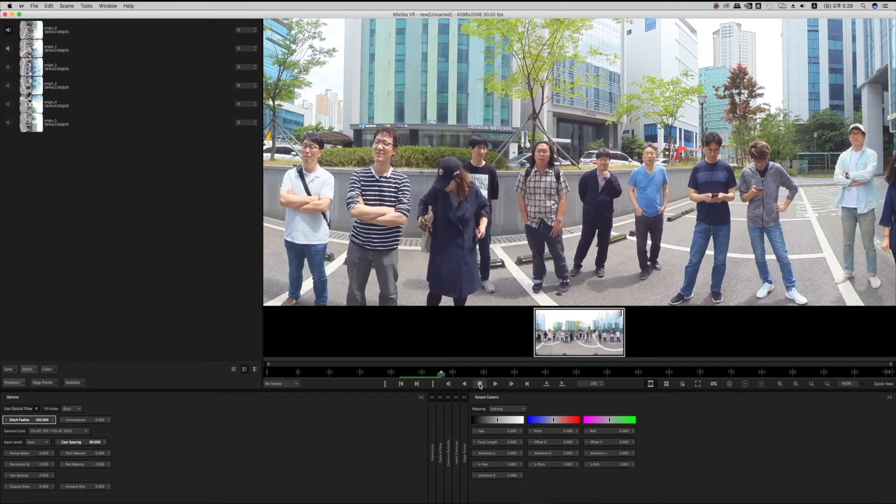
Set Stitch Feather to 50 and play back a stretch of the panorama to check the blending
{"action": "left_click", "coordinate": [31, 424]}
{"action": "type", "text": "50"}
{"action": "key", "text": "Return"}
{"action": "left_click", "coordinate": [496, 384]}
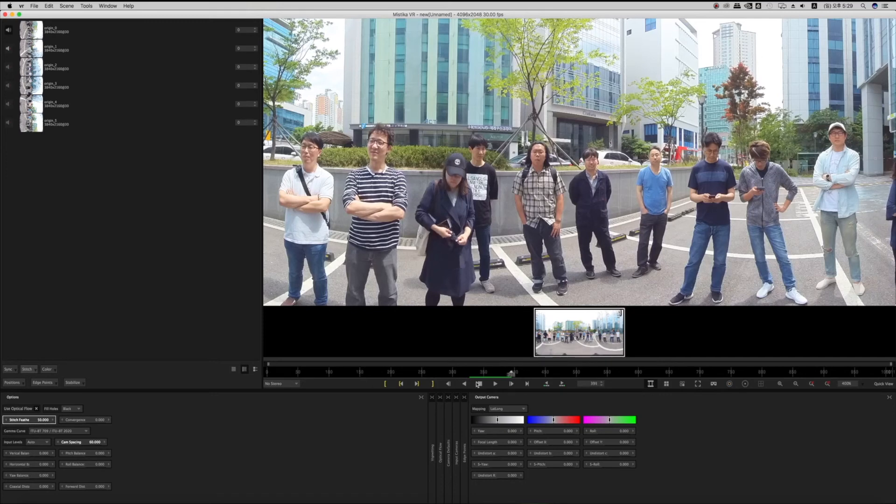
{"action": "left_click", "coordinate": [479, 383]}
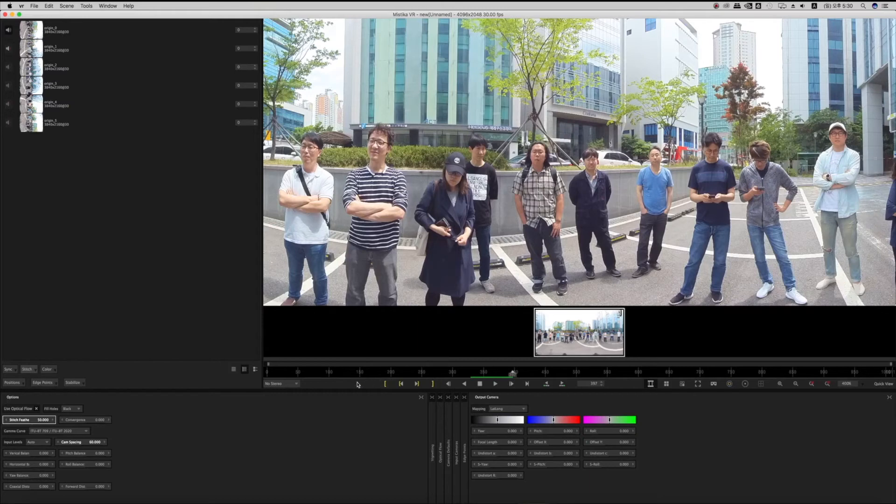
Mark the working range on the timeline with an in point near frame 251 and an out point near frame 501
{"action": "left_click", "coordinate": [423, 374]}
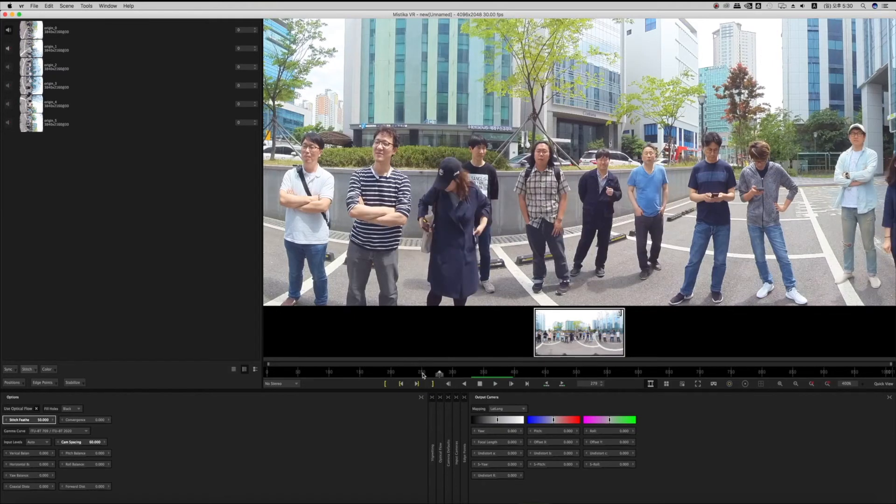
{"action": "left_click", "coordinate": [423, 374]}
{"action": "left_click", "coordinate": [385, 384]}
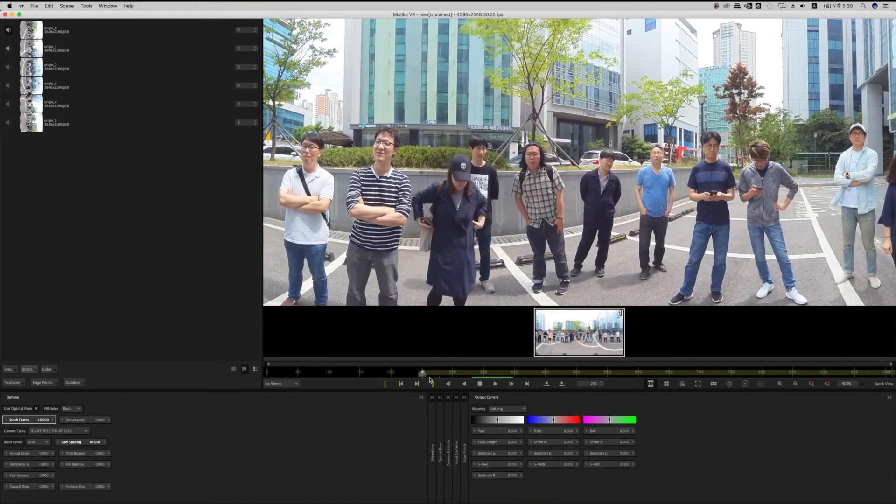
{"action": "left_click", "coordinate": [577, 373]}
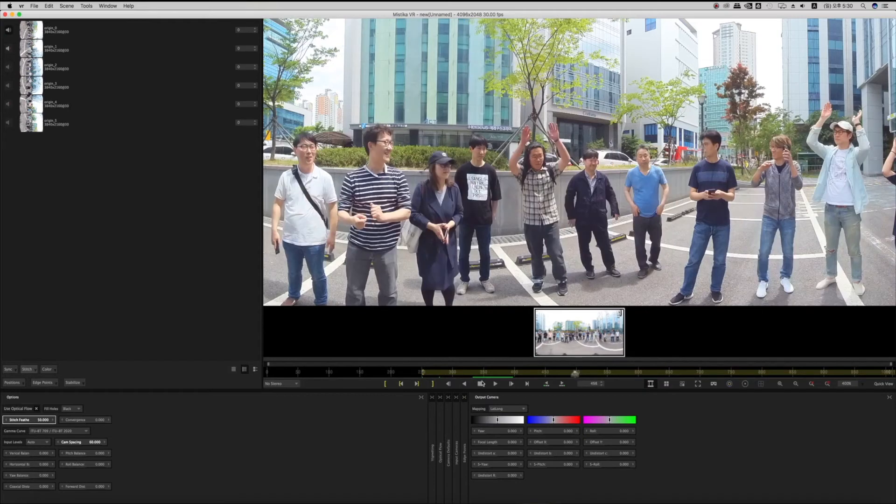
{"action": "left_click", "coordinate": [433, 384]}
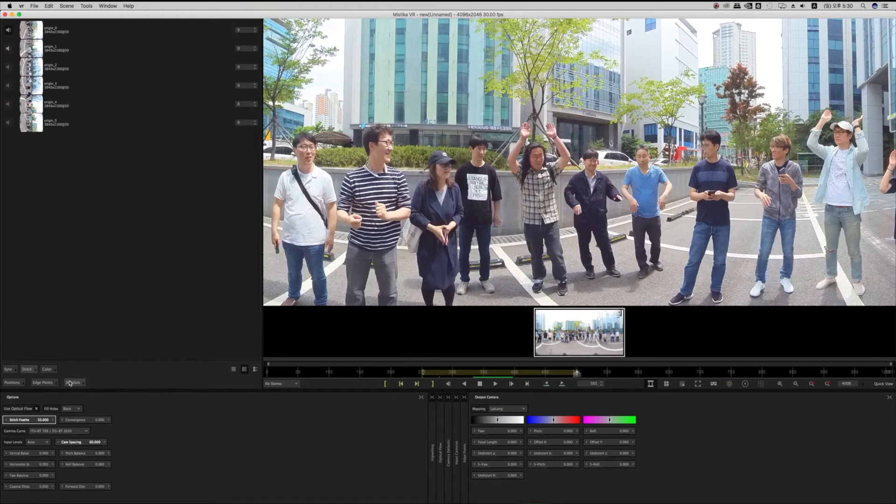
Even out the colours between the camera clips with Match Color and Match Color in Time
{"action": "left_click", "coordinate": [47, 369]}
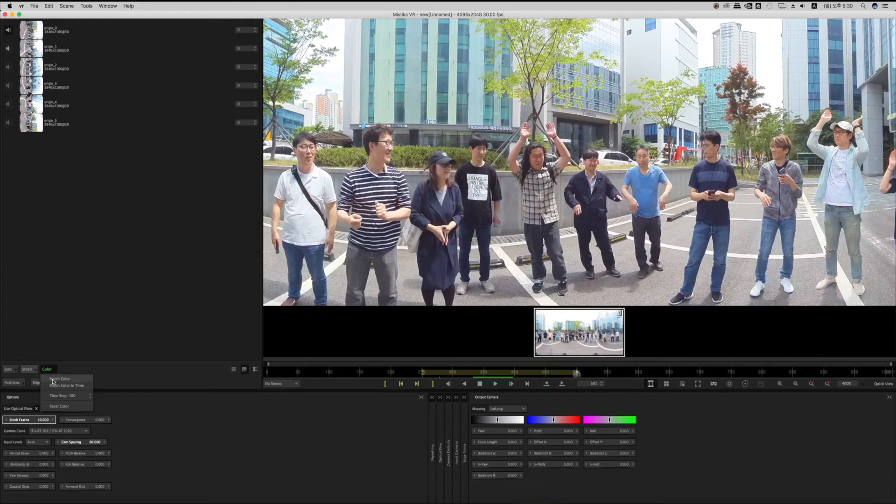
{"action": "left_click", "coordinate": [53, 382]}
{"action": "left_click", "coordinate": [48, 371]}
{"action": "left_click", "coordinate": [55, 385]}
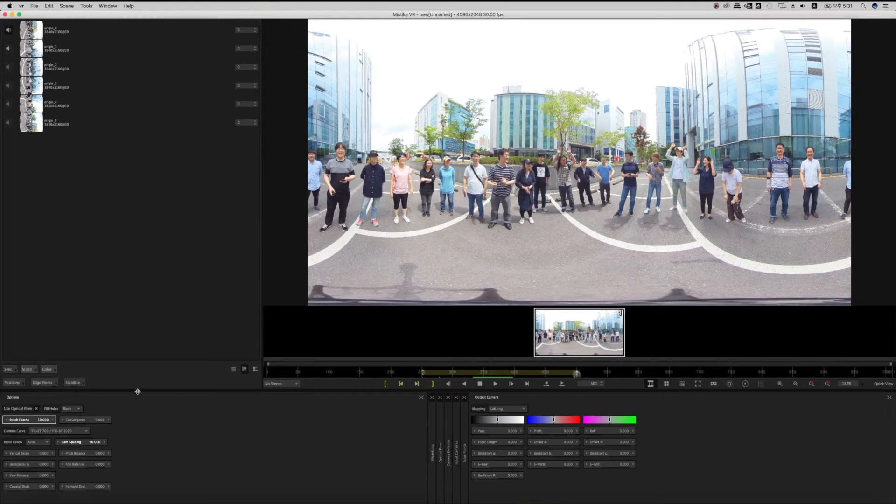
{"action": "left_click", "coordinate": [73, 382]}
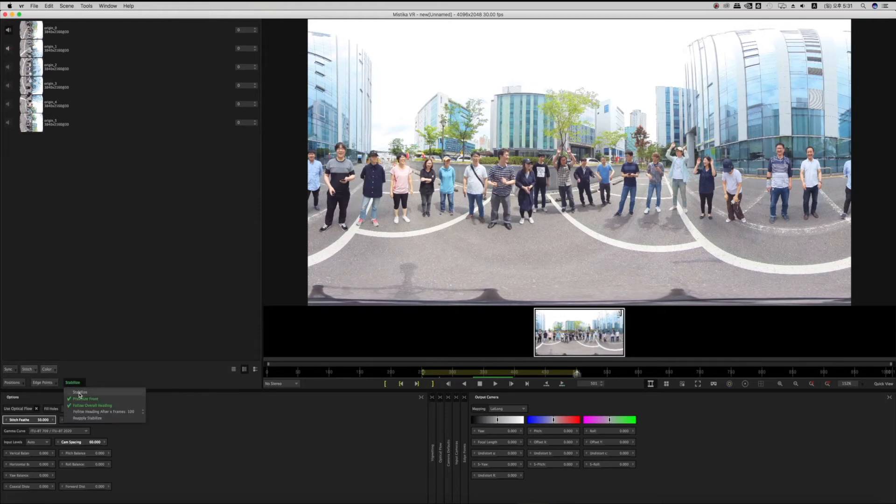
{"action": "left_click", "coordinate": [148, 374]}
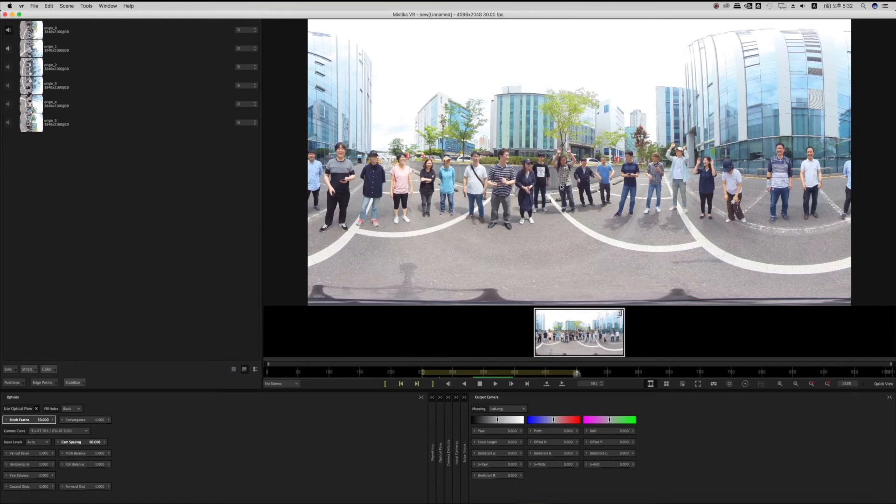
{"action": "left_click", "coordinate": [296, 384]}
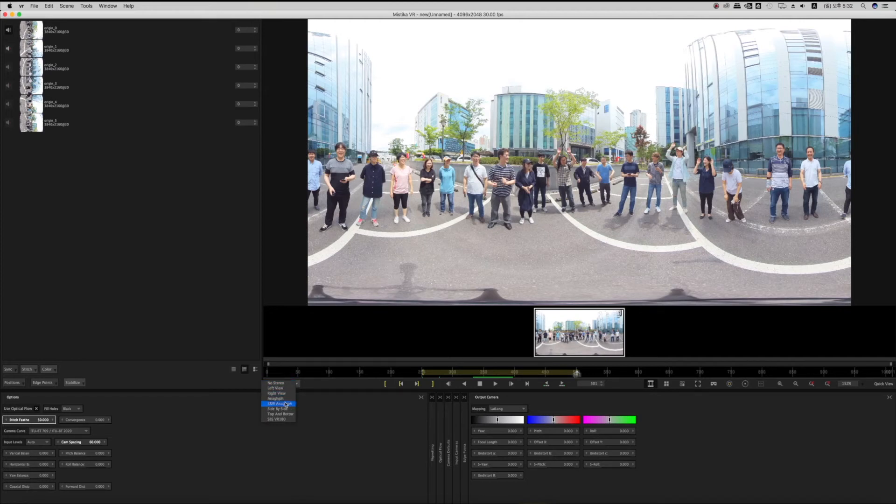
{"action": "left_click", "coordinate": [306, 384]}
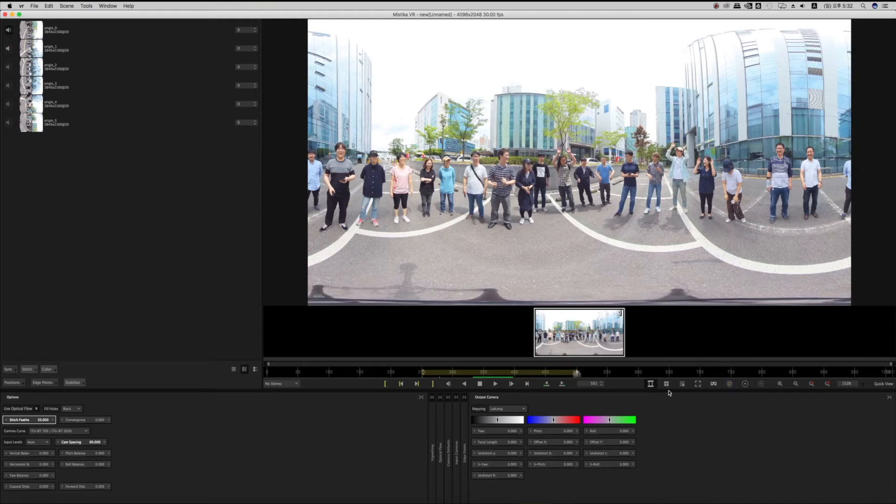
View the separate camera images, look around the scene in the VR view, and return to the flat panorama
{"action": "left_click", "coordinate": [651, 385]}
{"action": "left_click", "coordinate": [651, 384]}
{"action": "left_click", "coordinate": [667, 384]}
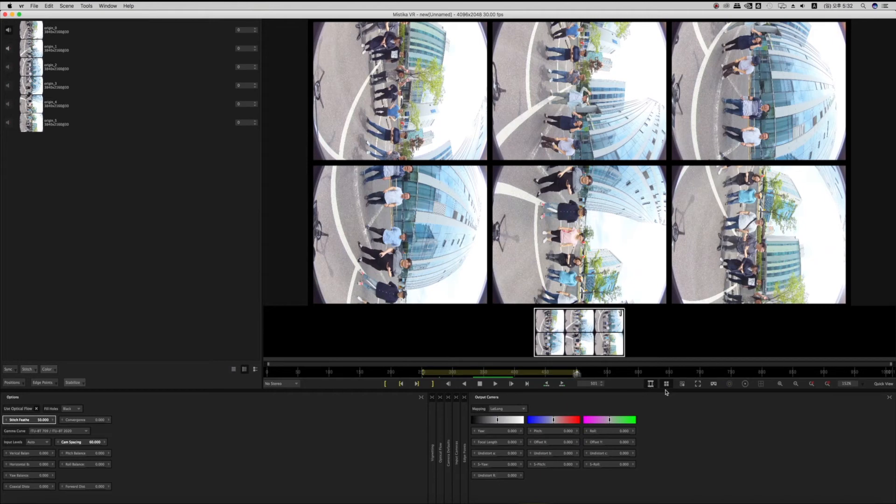
{"action": "left_click", "coordinate": [698, 384]}
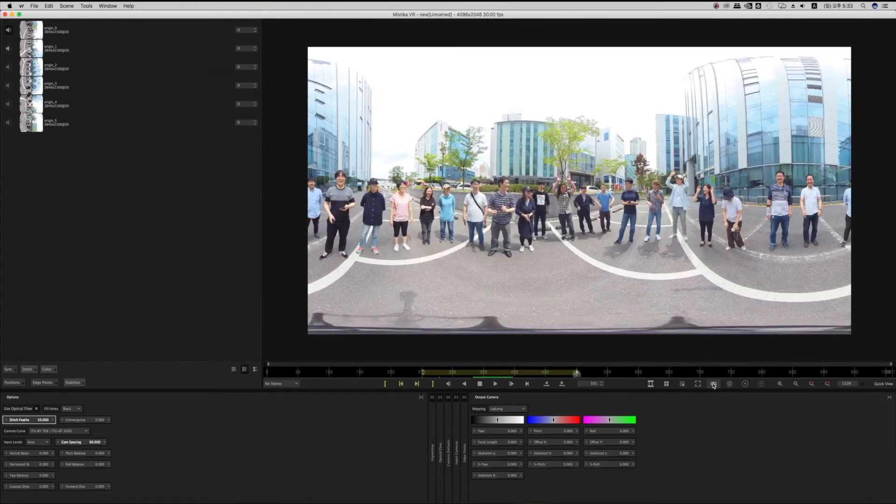
{"action": "left_click", "coordinate": [713, 384]}
{"action": "left_click_drag", "start_coordinate": [589, 222], "coordinate": [843, 262]}
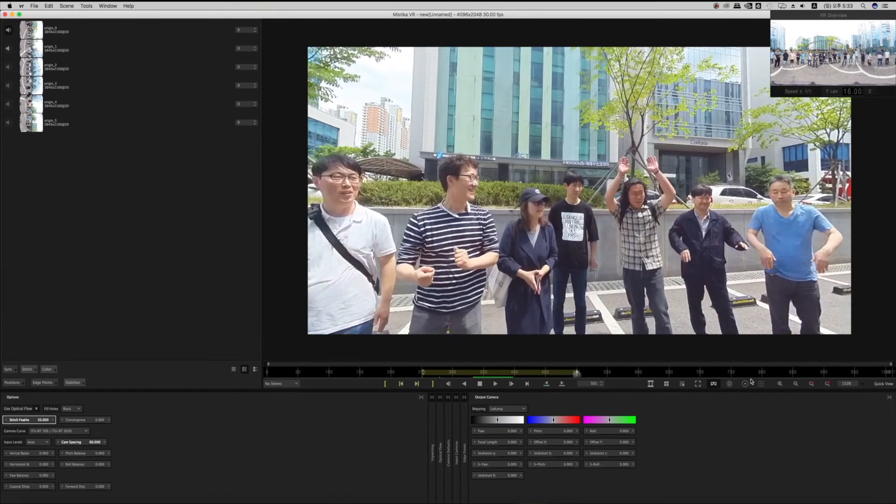
{"action": "left_click", "coordinate": [714, 384]}
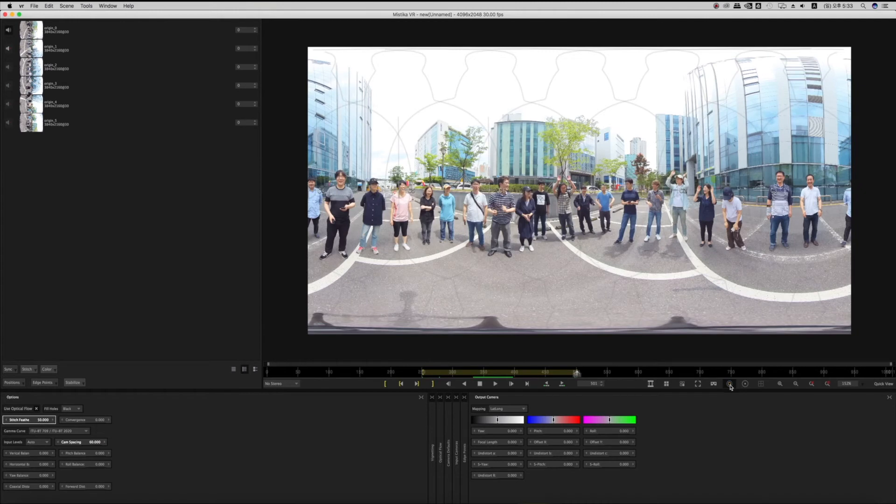
Show the camera edge and seam overlays, compare the individual camera areas, and select camera origin_0
{"action": "left_click", "coordinate": [730, 384]}
{"action": "left_click", "coordinate": [745, 385]}
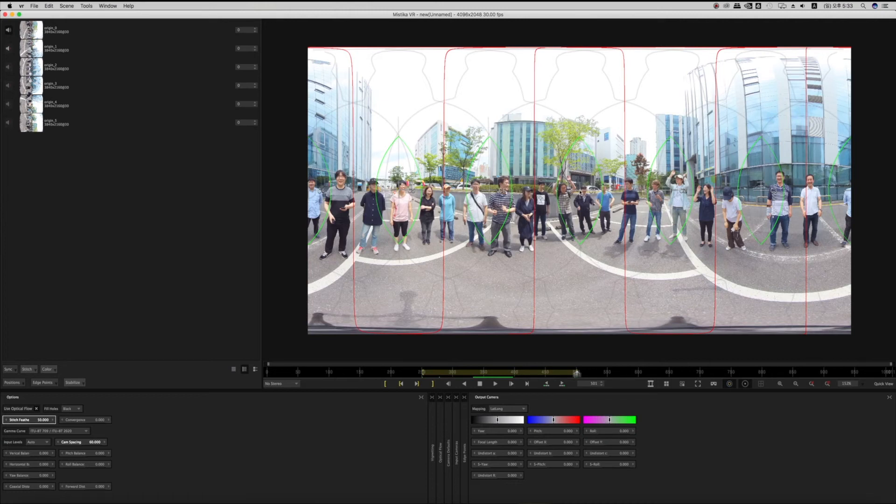
{"action": "left_click", "coordinate": [580, 192]}
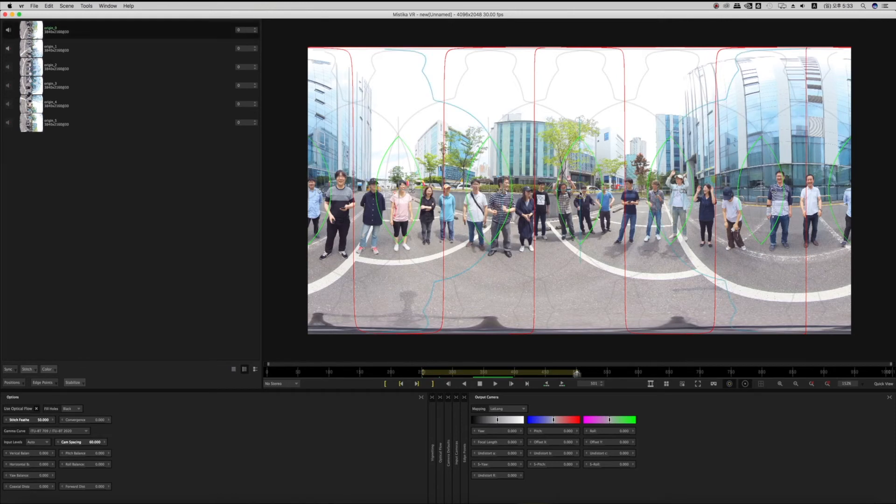
{"action": "left_click", "coordinate": [673, 191]}
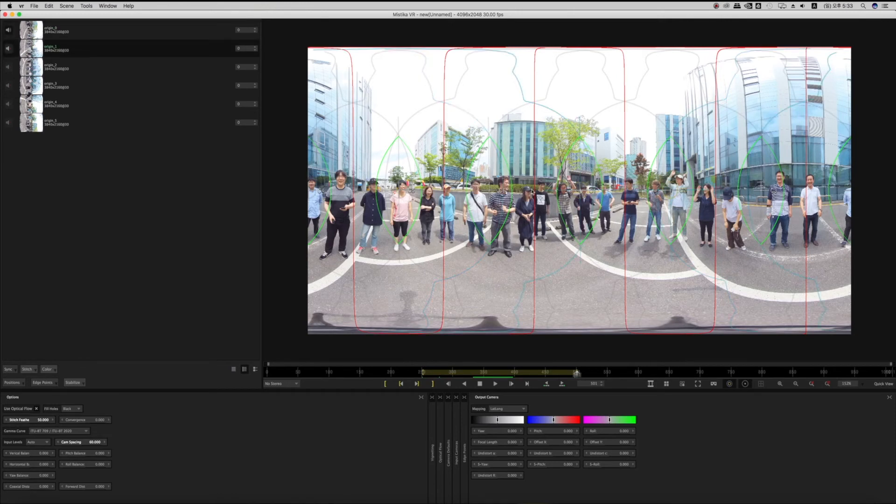
{"action": "left_click", "coordinate": [490, 192]}
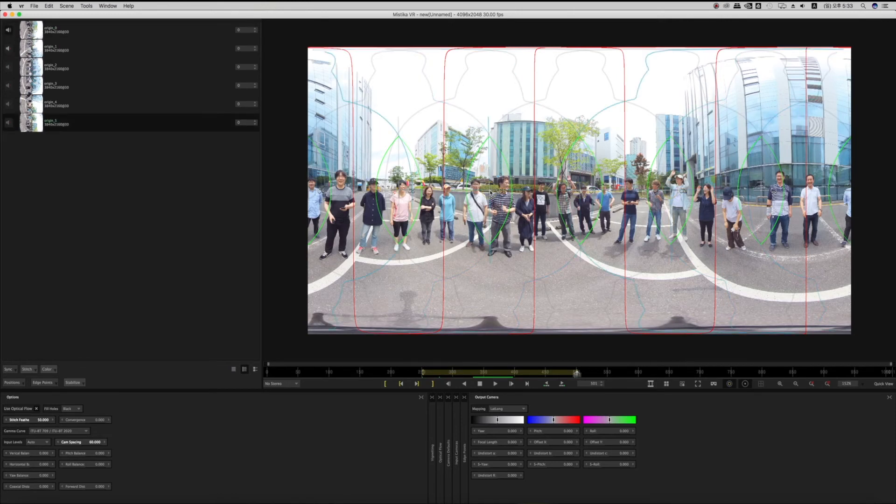
{"action": "left_click", "coordinate": [581, 192]}
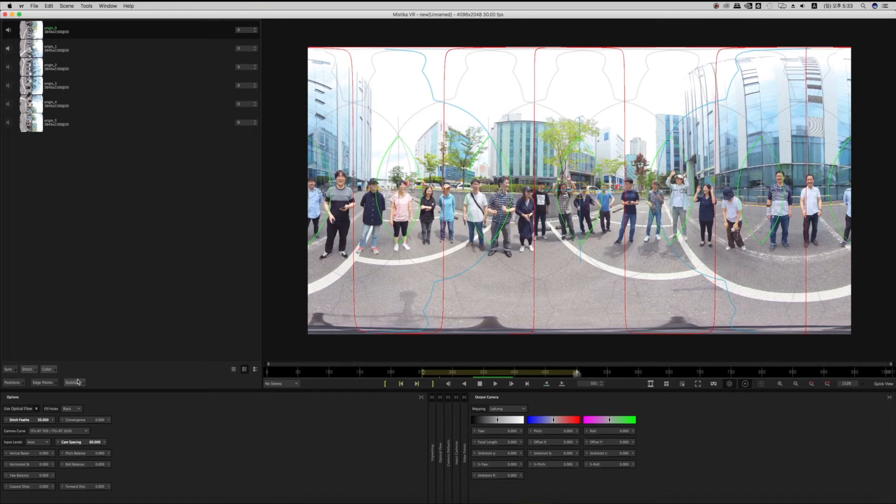
Add an edge point to camera origin_0, move it beside the man in the black T-shirt, and hide the seam overlay
{"action": "left_click", "coordinate": [51, 385]}
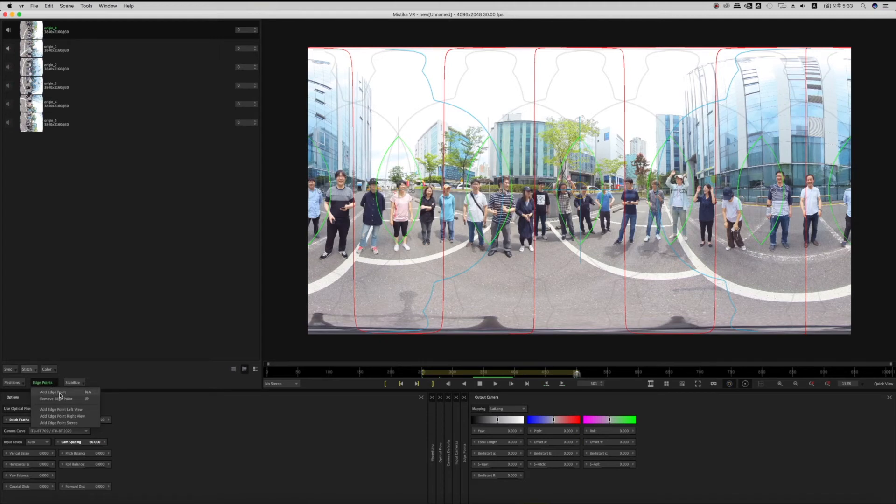
{"action": "left_click", "coordinate": [59, 394]}
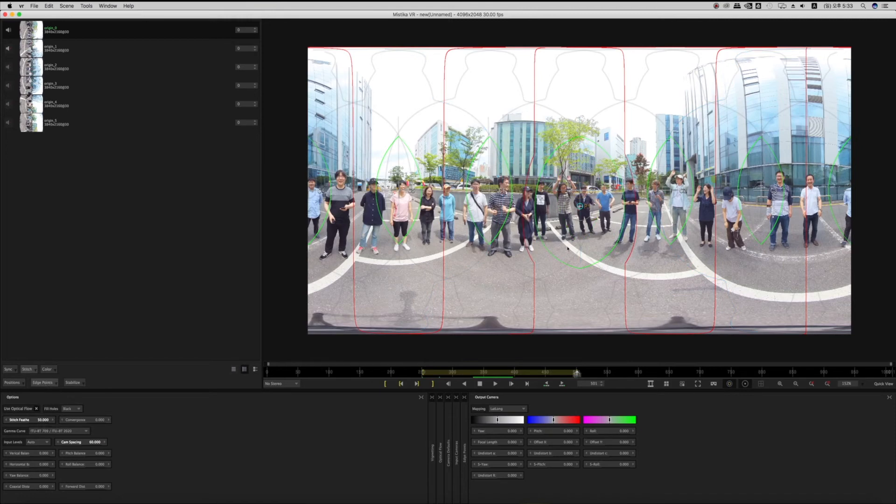
{"action": "mouse_move", "coordinate": [580, 207]}
{"action": "left_mouse_down"}
{"action": "mouse_move", "coordinate": [579, 280]}
{"action": "mouse_move", "coordinate": [569, 174]}
{"action": "mouse_move", "coordinate": [571, 211]}
{"action": "left_mouse_up"}
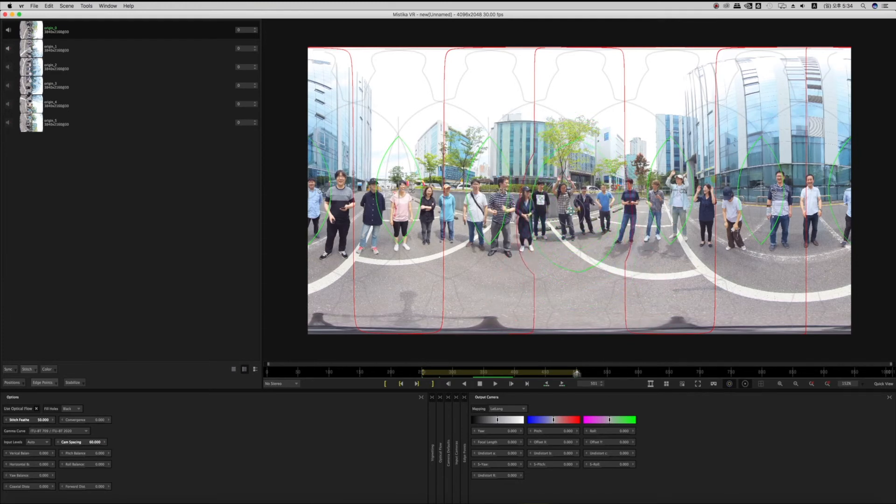
{"action": "left_click", "coordinate": [746, 383]}
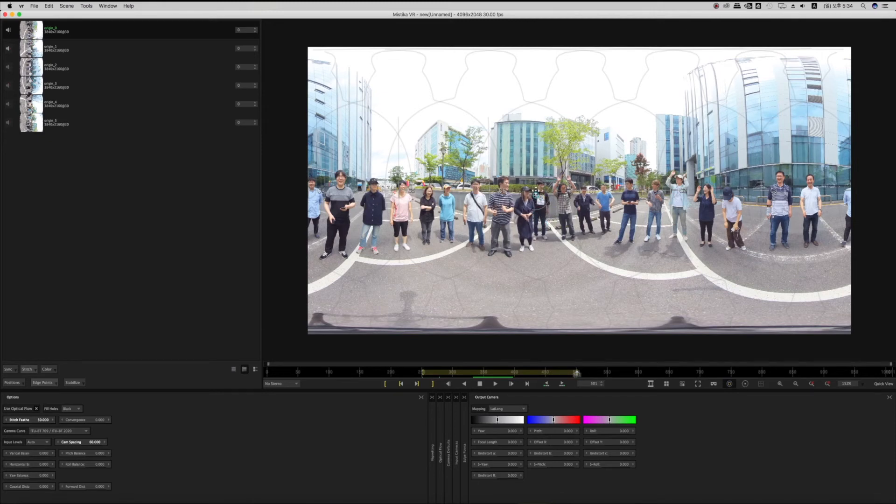
{"action": "left_click", "coordinate": [532, 209]}
{"action": "mouse_move", "coordinate": [539, 209]}
{"action": "left_mouse_down"}
{"action": "mouse_move", "coordinate": [558, 208]}
{"action": "mouse_move", "coordinate": [537, 208]}
{"action": "left_mouse_up"}
Rotate the panorama to a yaw of about -21.8 and add an edge point for camera origin_5 on the man in the white shirt
{"action": "left_click", "coordinate": [780, 385]}
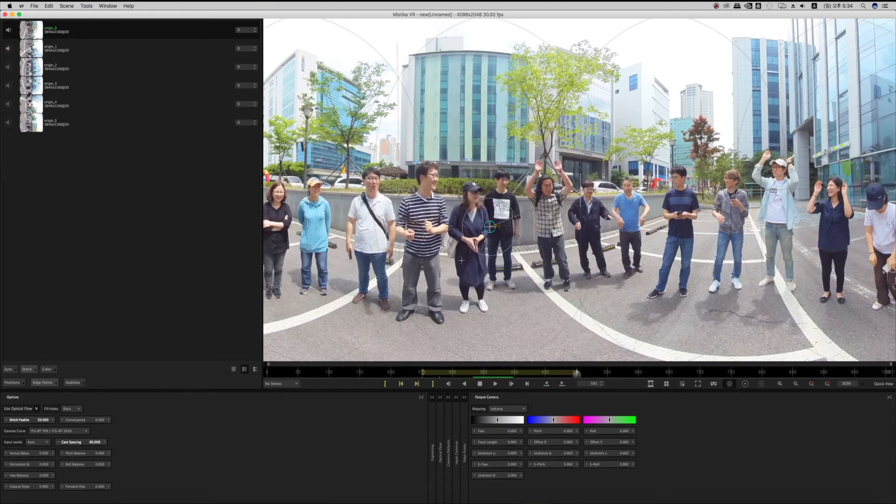
{"action": "left_click_drag", "start_coordinate": [463, 260], "coordinate": [529, 263]}
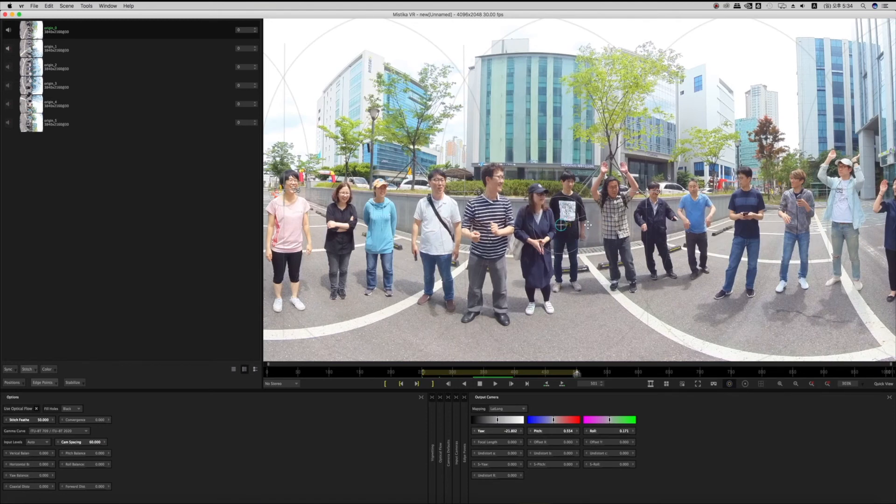
{"action": "left_click", "coordinate": [464, 197]}
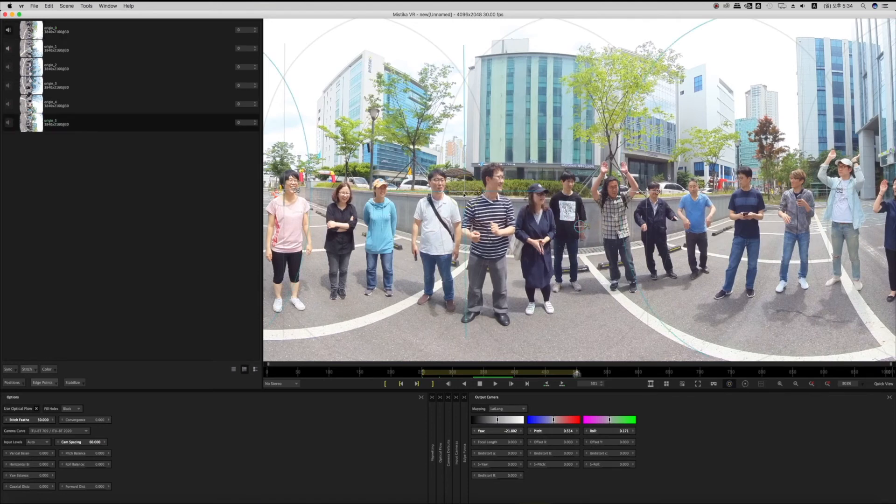
{"action": "left_click", "coordinate": [52, 383]}
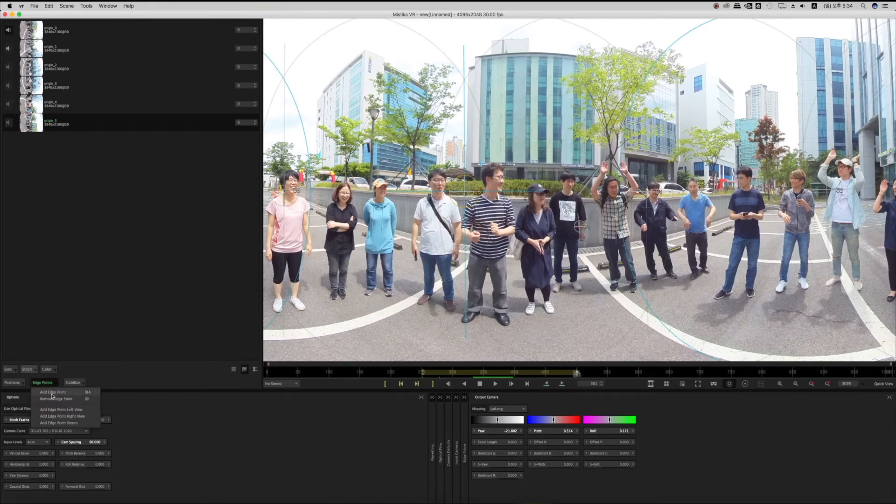
{"action": "left_click", "coordinate": [52, 392]}
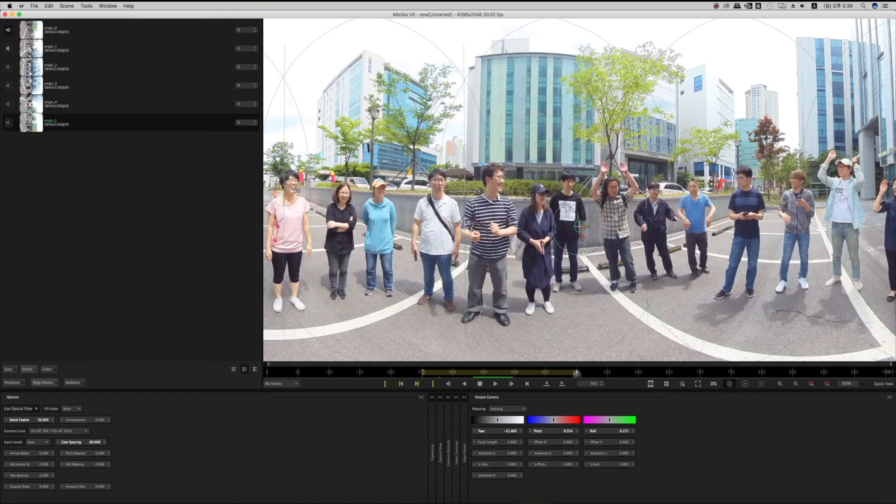
{"action": "left_click", "coordinate": [427, 231]}
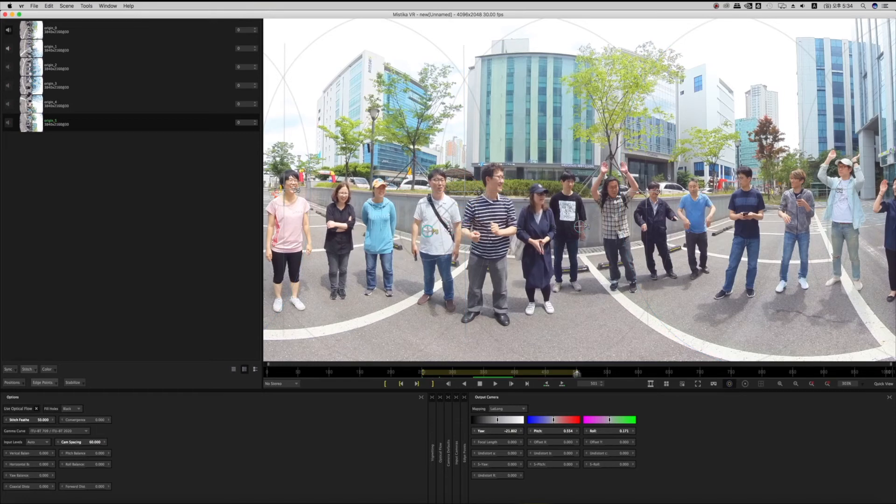
{"action": "left_click_drag", "start_coordinate": [427, 230], "coordinate": [449, 238]}
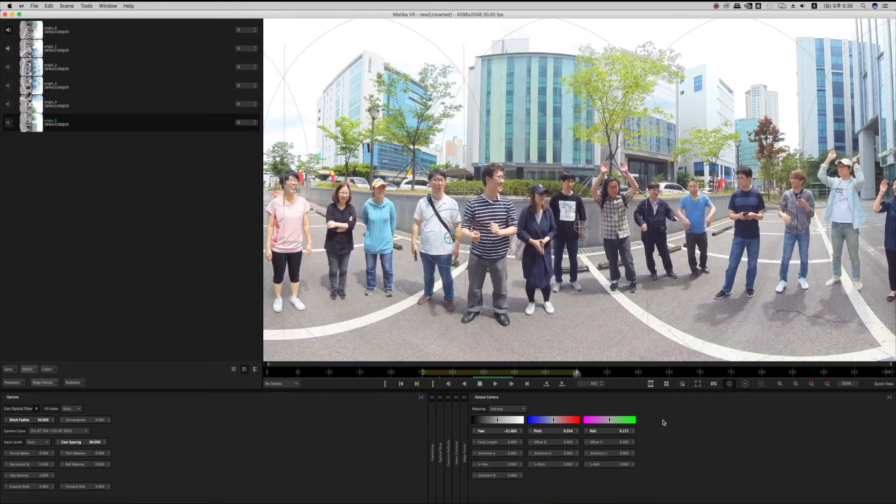
Check the reshaped seams with the seam overlay shown, and hide both the seam and camera edge overlays
{"action": "left_click", "coordinate": [744, 384]}
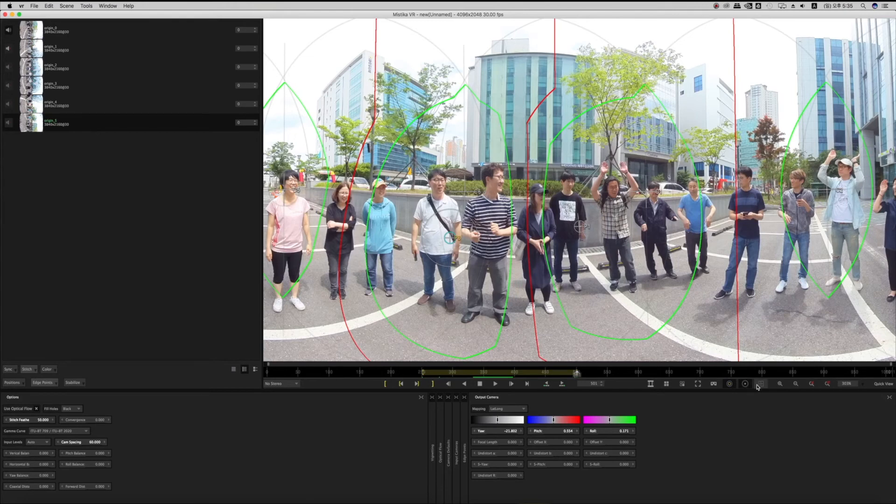
{"action": "left_click", "coordinate": [729, 383]}
{"action": "left_click", "coordinate": [744, 385]}
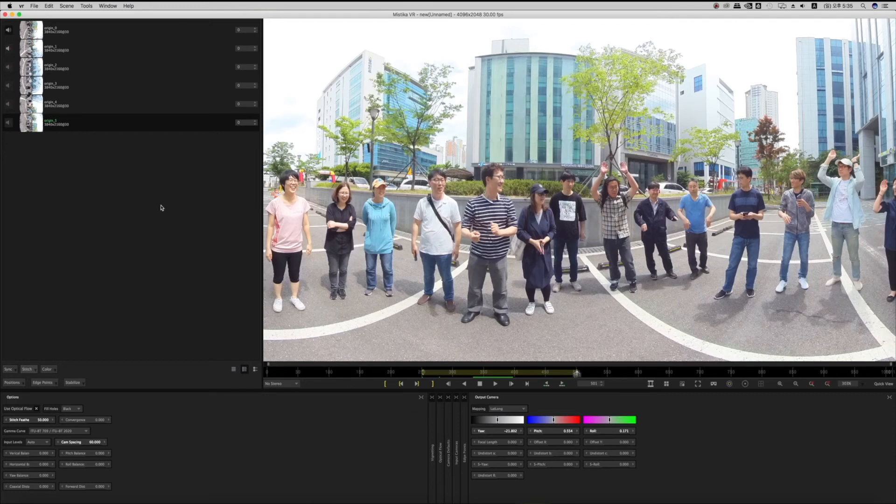
Remove all cameras from the current view and confirm their removal
{"action": "left_click", "coordinate": [65, 92]}
{"action": "left_click", "coordinate": [64, 126]}
{"action": "right_click", "coordinate": [65, 126]}
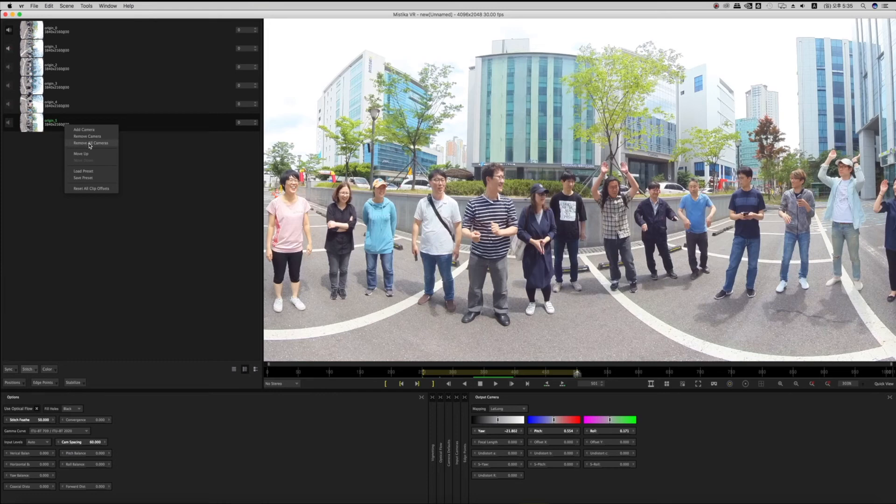
{"action": "left_click", "coordinate": [91, 144]}
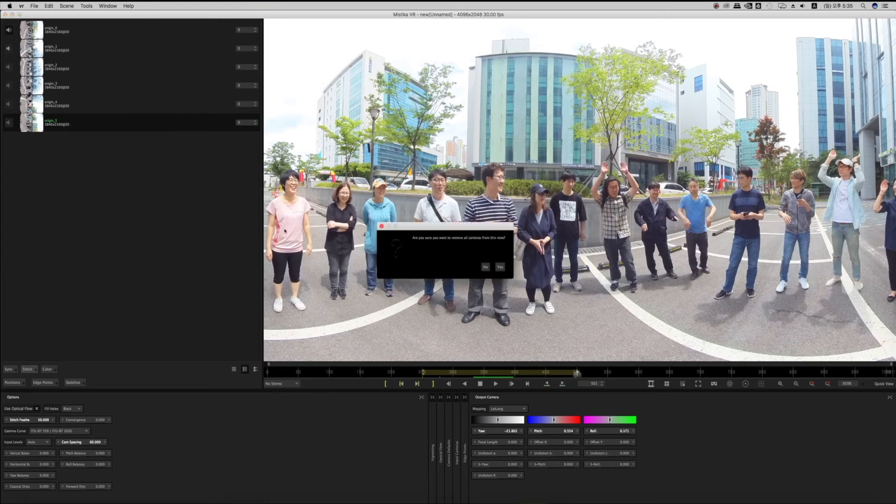
{"action": "left_click", "coordinate": [497, 266]}
Import origin_0.mp4 through origin_5.mp4 from the VID_2018_06_10_13_58_46 folder inside insta360 3d
{"action": "left_click_drag", "start_coordinate": [286, 16], "coordinate": [359, 137]}
{"action": "double_click", "coordinate": [198, 77]}
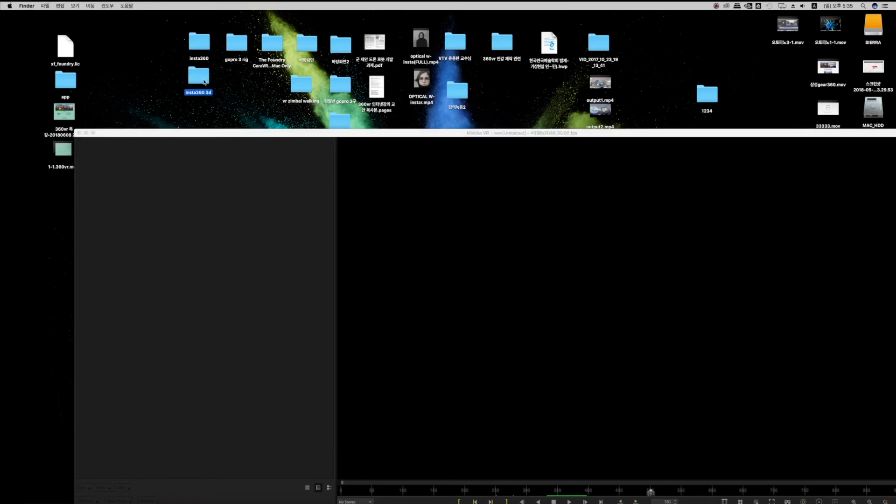
{"action": "left_click", "coordinate": [217, 126]}
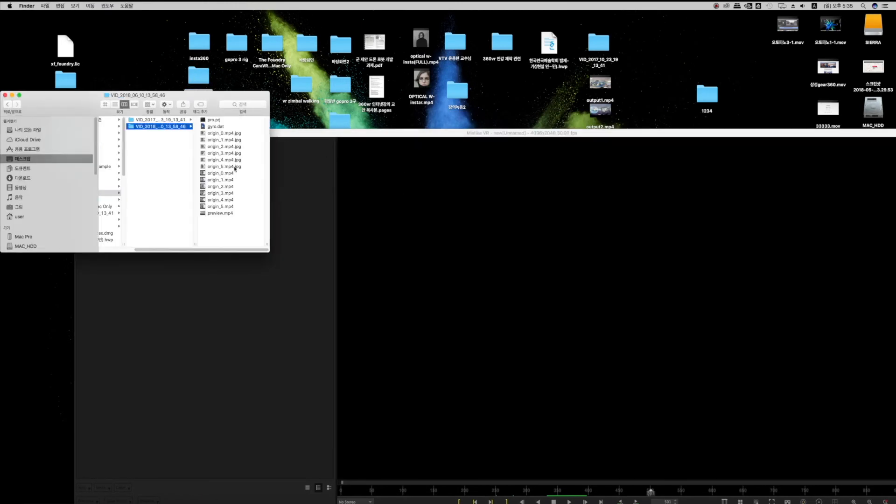
{"action": "left_click", "coordinate": [228, 175]}
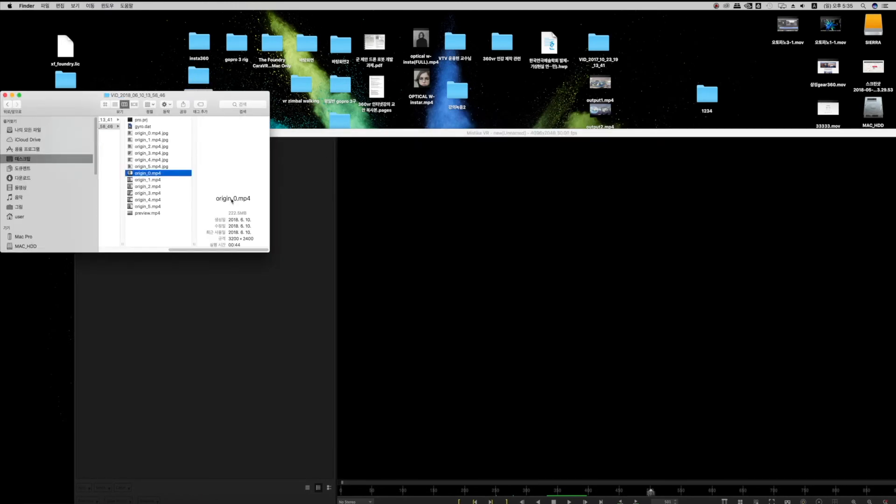
{"action": "left_click", "coordinate": [151, 207], "text": "shift"}
{"action": "left_click_drag", "start_coordinate": [151, 208], "coordinate": [222, 72]}
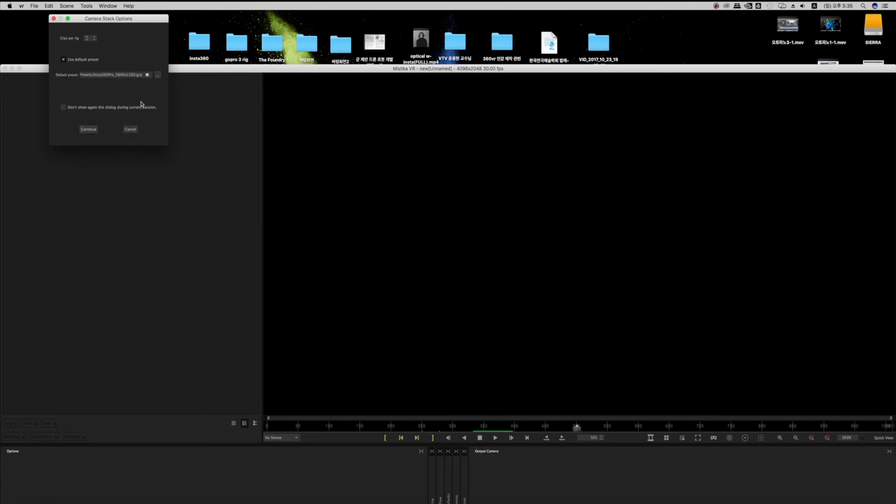
Set the camera stack's default preset to Insta360Pro_3200x2400.grp and load the rig with it
{"action": "left_click", "coordinate": [157, 76]}
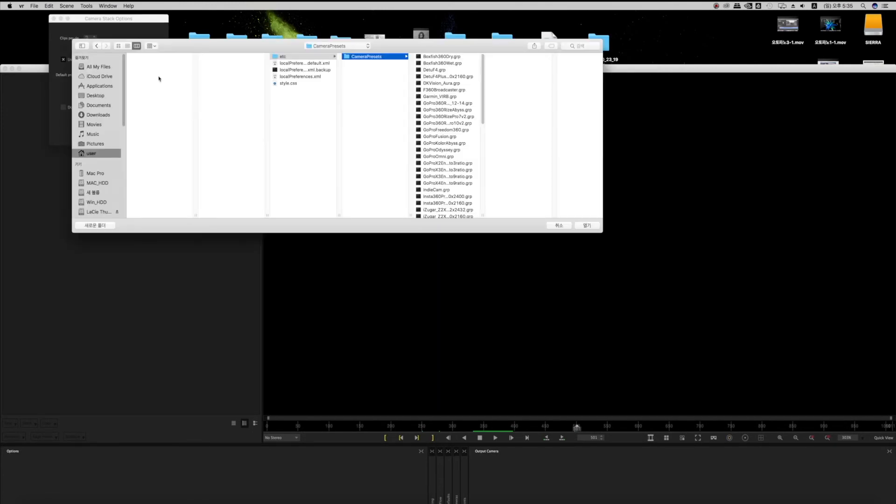
{"action": "left_click_drag", "start_coordinate": [483, 118], "coordinate": [483, 145]}
{"action": "left_click", "coordinate": [447, 134]}
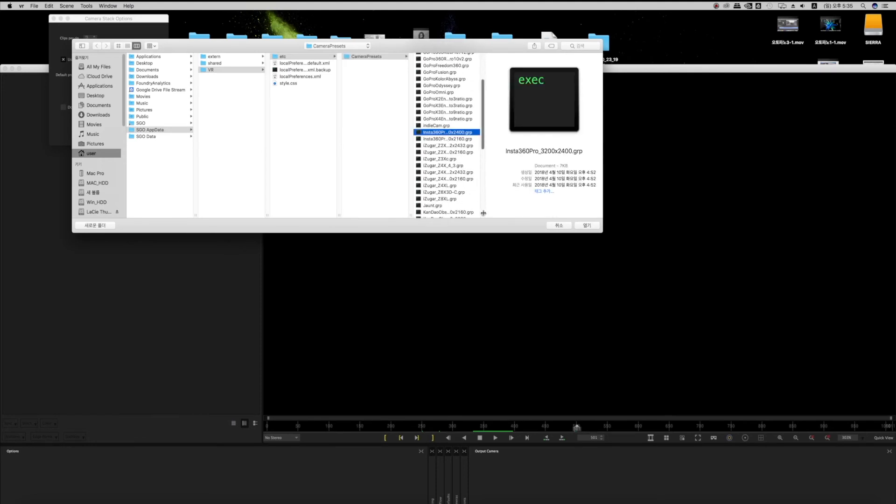
{"action": "double_click", "coordinate": [452, 133]}
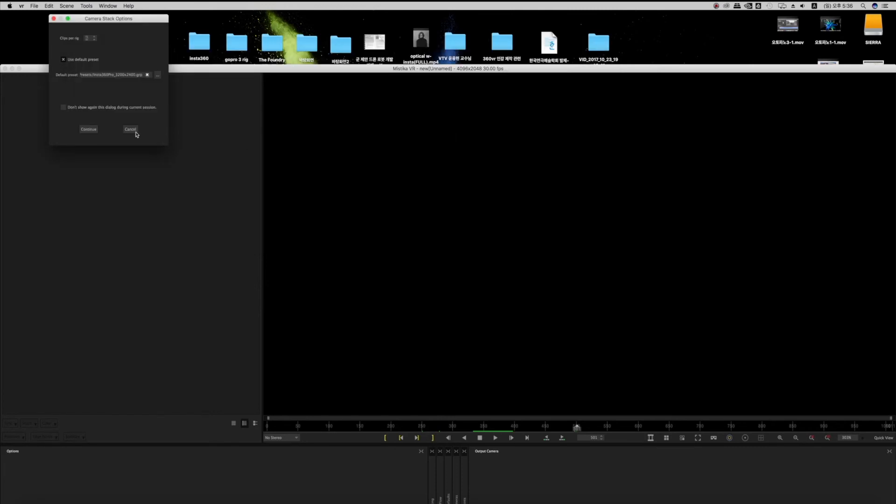
{"action": "left_click", "coordinate": [88, 130]}
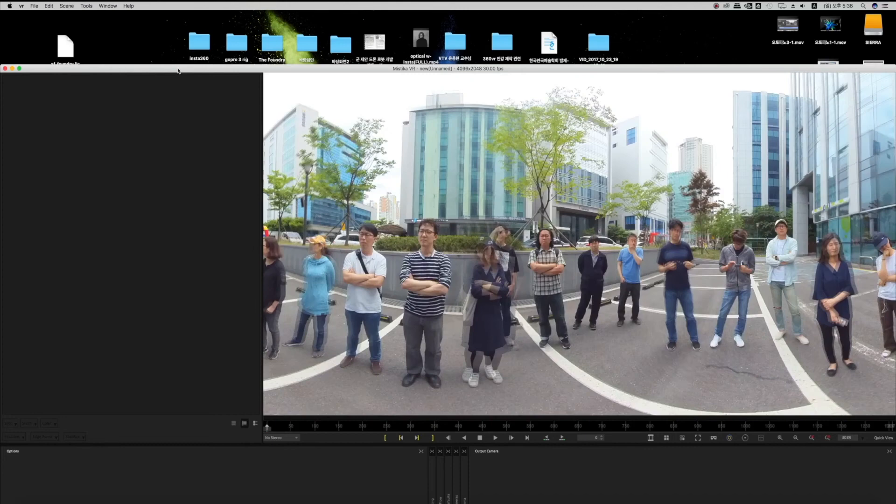
{"action": "left_click_drag", "start_coordinate": [178, 71], "coordinate": [178, 16]}
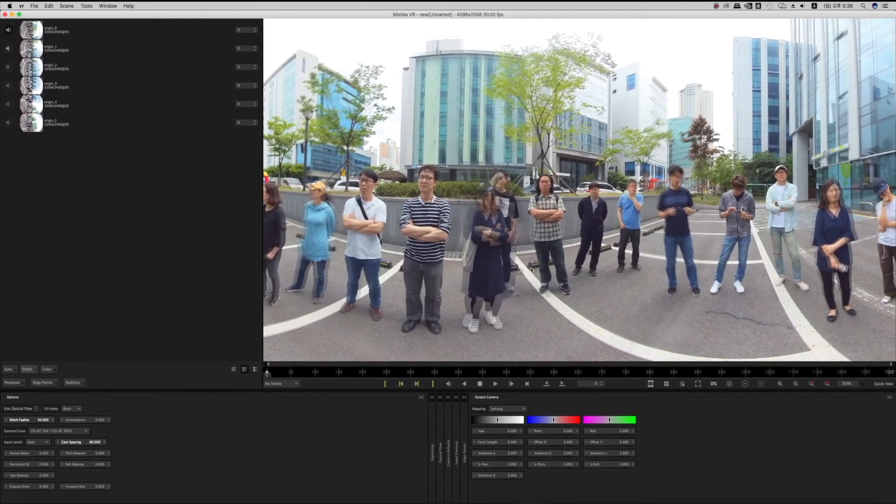
Run Improve Offsets and Improve Angles on the camera positions, and enable optical flow for the stitch
{"action": "left_click", "coordinate": [796, 384]}
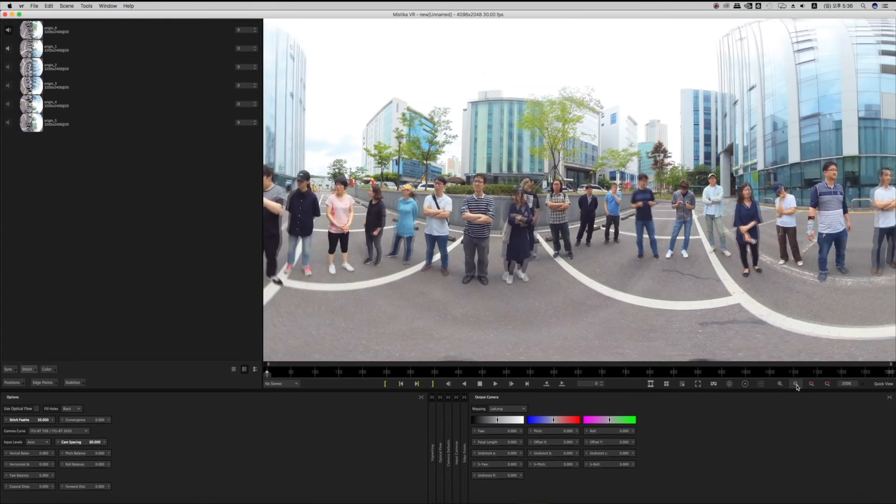
{"action": "left_click", "coordinate": [796, 384]}
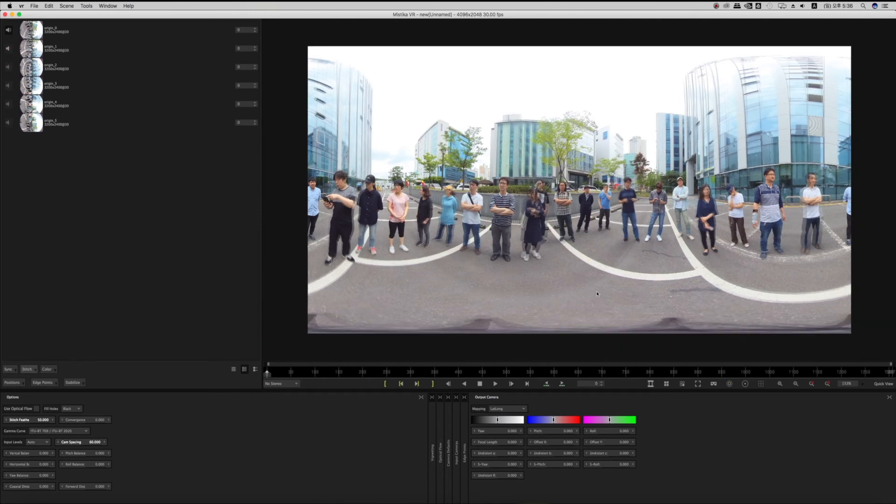
{"action": "left_click", "coordinate": [17, 384]}
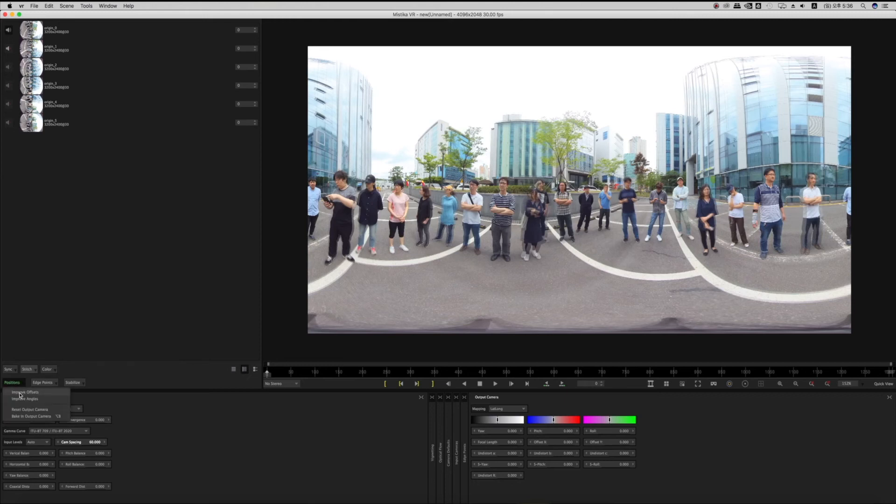
{"action": "left_click", "coordinate": [20, 396]}
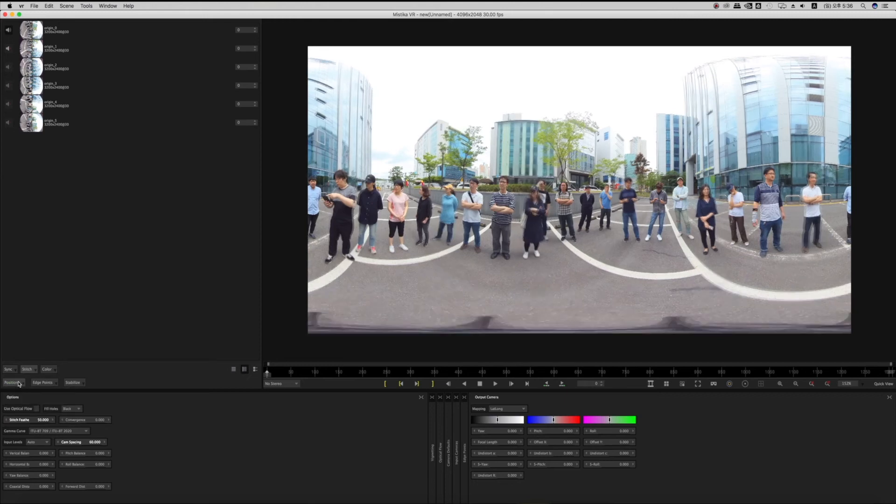
{"action": "left_click", "coordinate": [17, 383]}
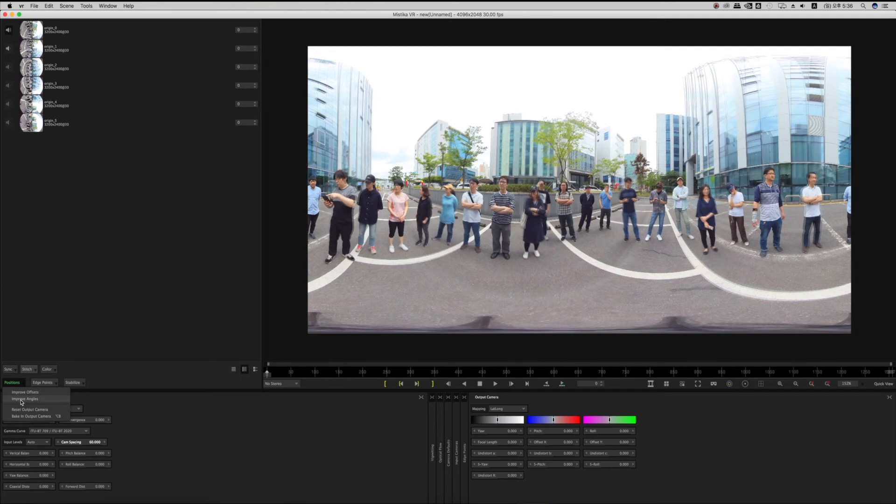
{"action": "left_click", "coordinate": [21, 401]}
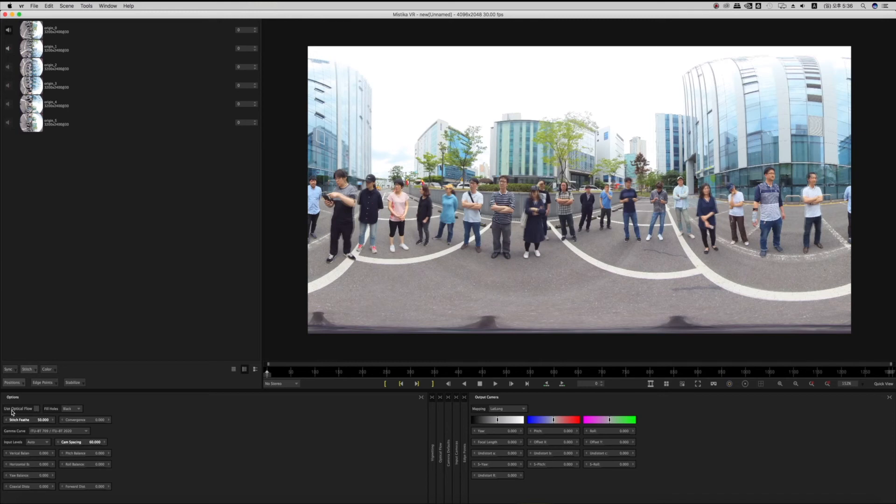
{"action": "left_click", "coordinate": [36, 409]}
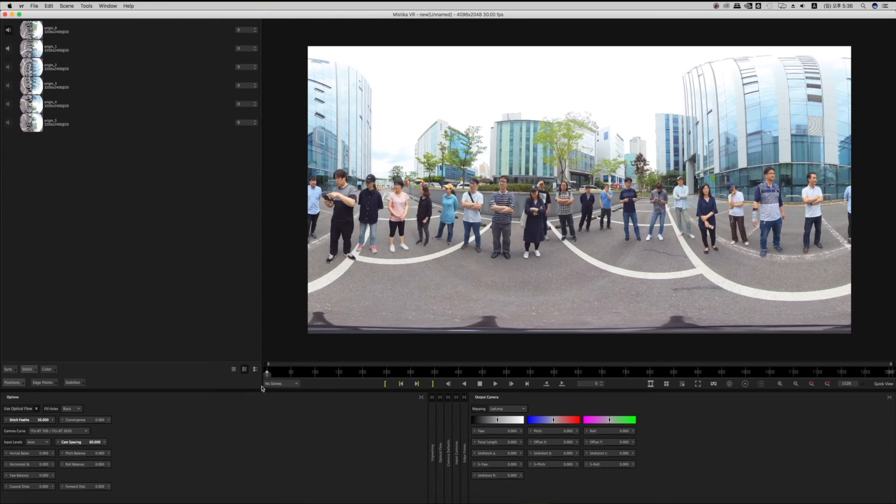
Preview the panorama in Top And Bottom stereo, and switch the stereo view to Anaglyph
{"action": "left_click", "coordinate": [296, 385]}
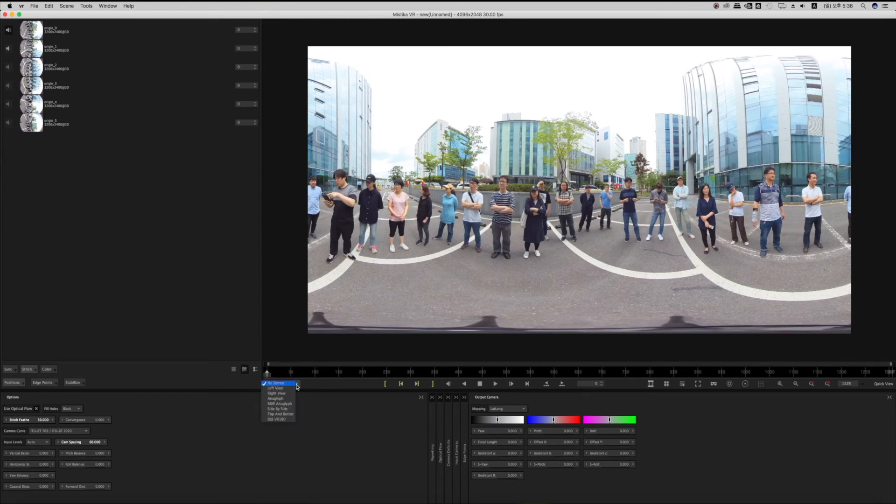
{"action": "left_click", "coordinate": [289, 414]}
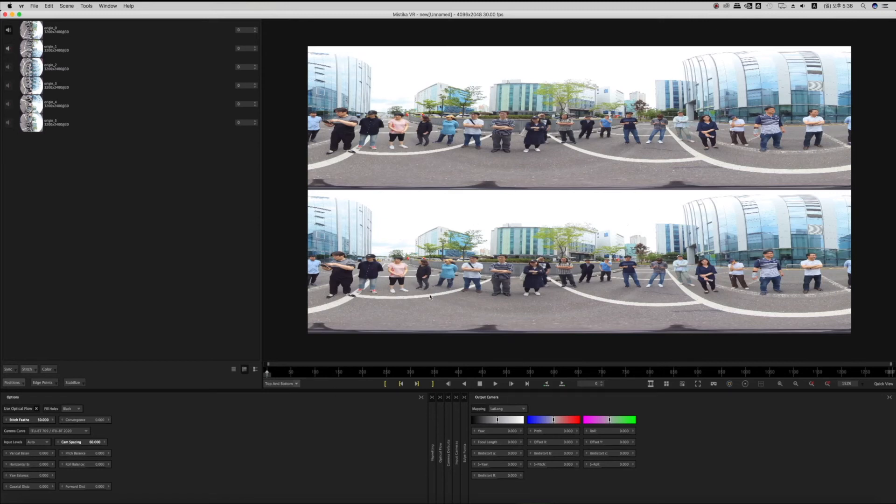
{"action": "left_click", "coordinate": [297, 384]}
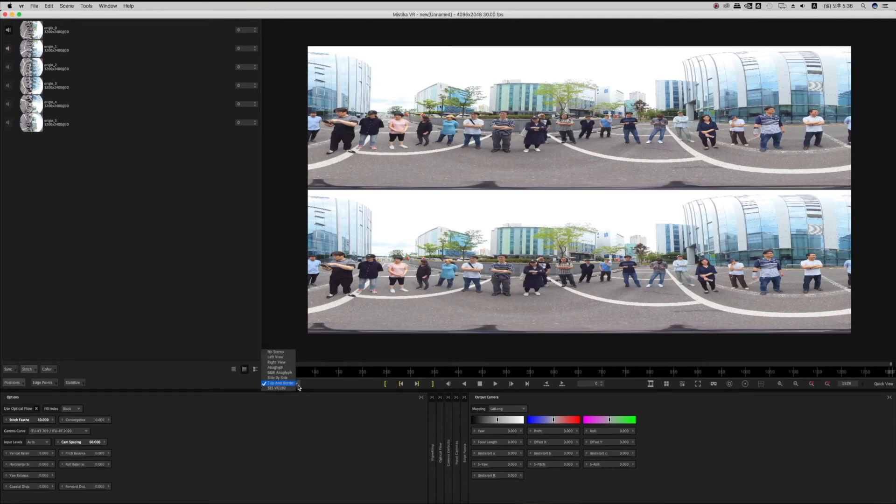
{"action": "left_click", "coordinate": [275, 367]}
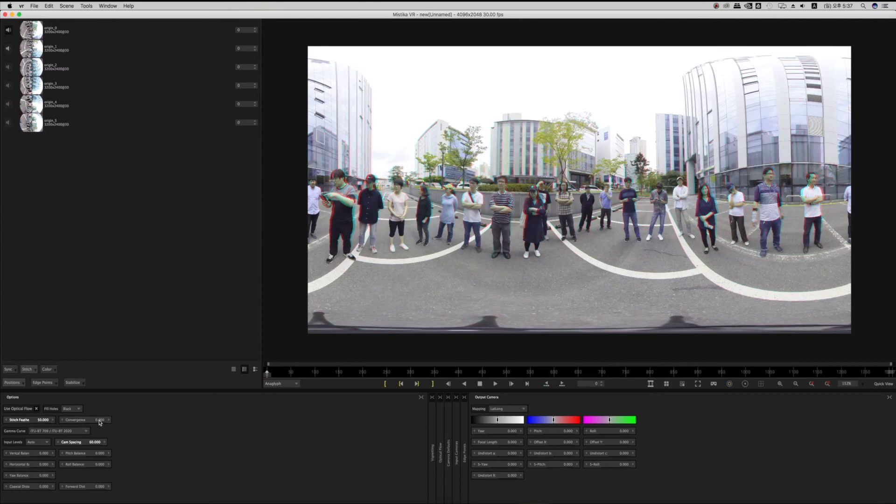
Try different convergence values on the anaglyph view, and reset the convergence to 0
{"action": "left_click_drag", "start_coordinate": [99, 421], "coordinate": [102, 421]}
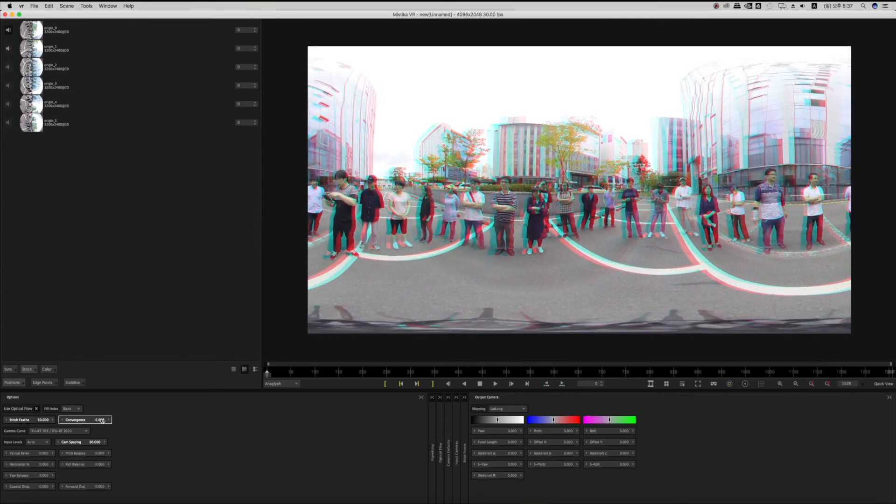
{"action": "mouse_move", "coordinate": [102, 421]}
{"action": "left_mouse_down"}
{"action": "mouse_move", "coordinate": [90, 420]}
{"action": "mouse_move", "coordinate": [98, 420]}
{"action": "left_mouse_up"}
{"action": "left_click", "coordinate": [99, 421]}
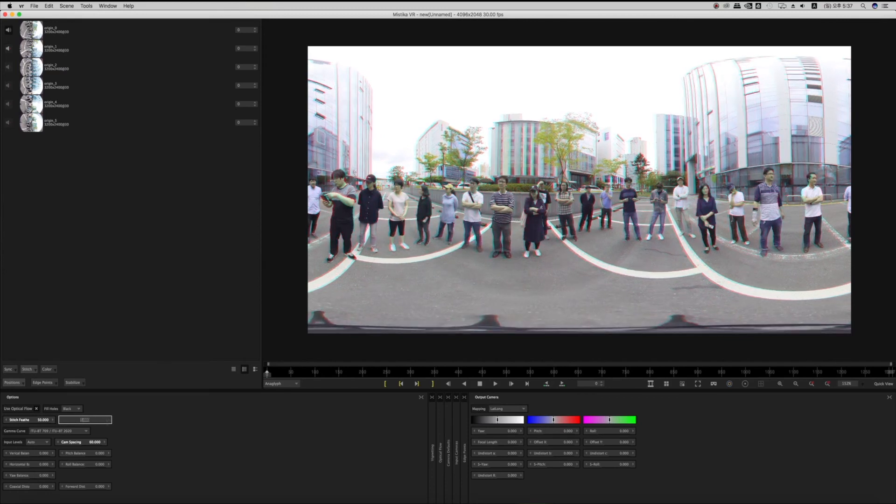
{"action": "type", "text": "0"}
{"action": "key", "text": "Return"}
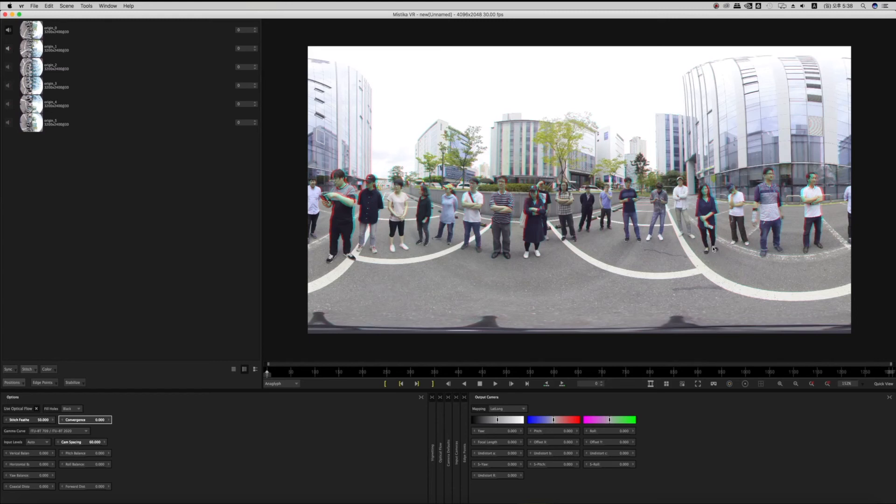
Show the camera edge and seam overlays, and converge the stereo on the woman in the navy dress near origin_1, at about 0.257
{"action": "left_click", "coordinate": [729, 388]}
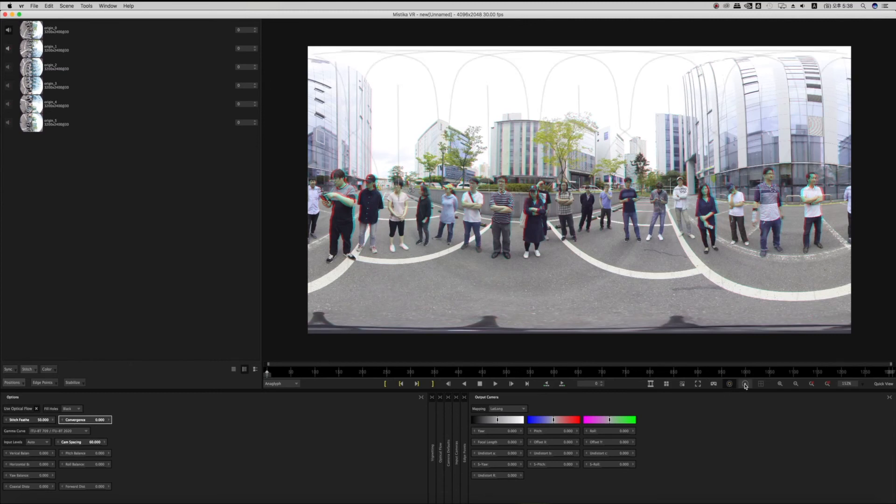
{"action": "left_click", "coordinate": [745, 384]}
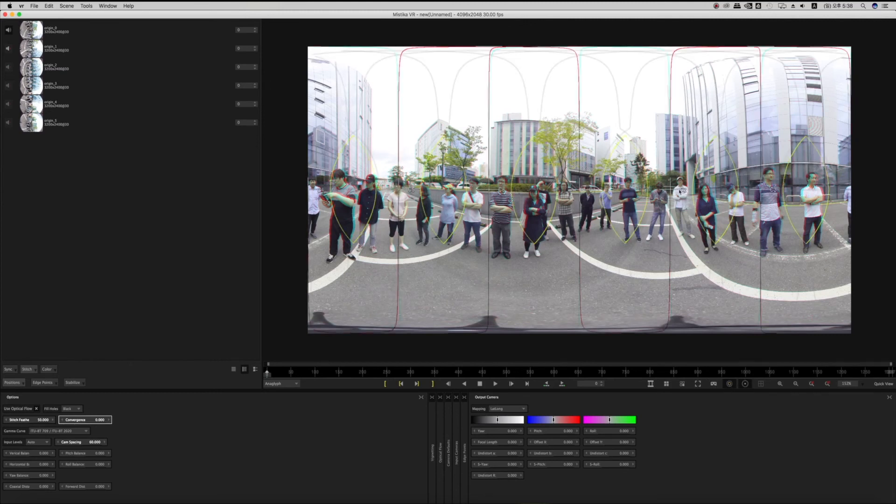
{"action": "left_click", "coordinate": [673, 190]}
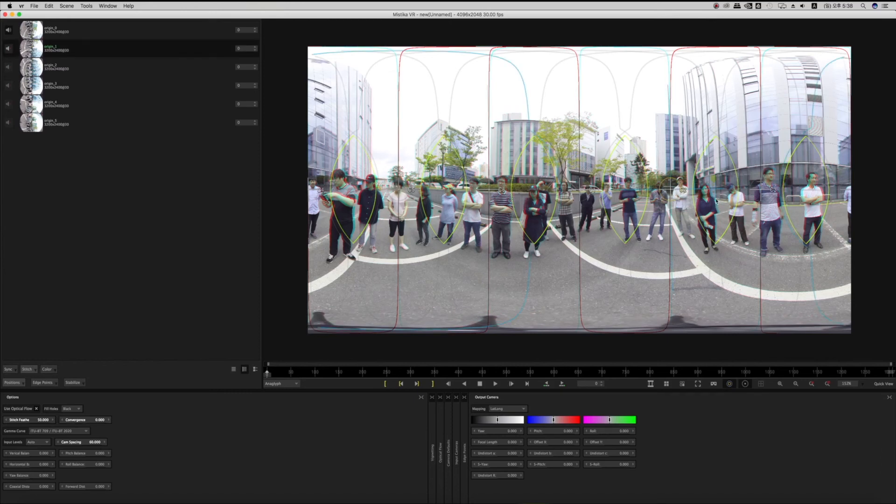
{"action": "left_click_drag", "start_coordinate": [715, 199], "coordinate": [715, 199]}
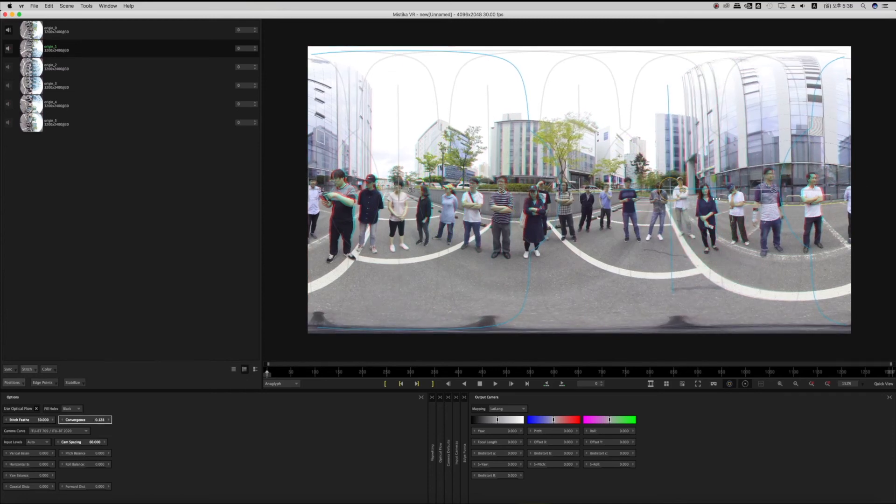
{"action": "left_click_drag", "start_coordinate": [717, 199], "coordinate": [718, 200]}
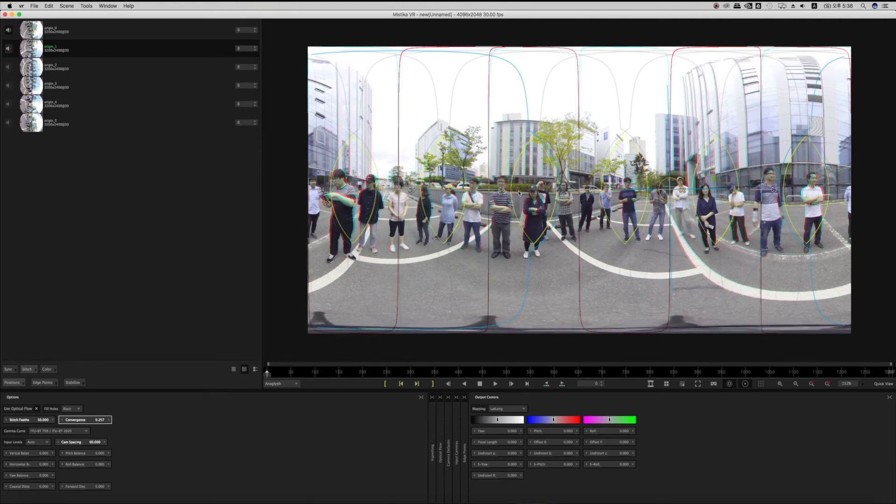
Select camera origin_5 and converge the stereo on the woman in the dark dress near the panorama's centre, at about 0.385
{"action": "left_click", "coordinate": [498, 191]}
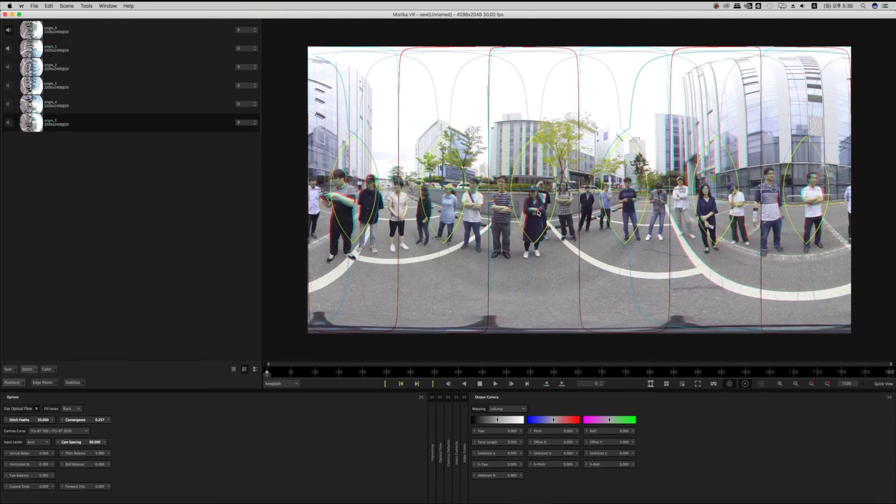
{"action": "left_click_drag", "start_coordinate": [538, 211], "coordinate": [536, 211]}
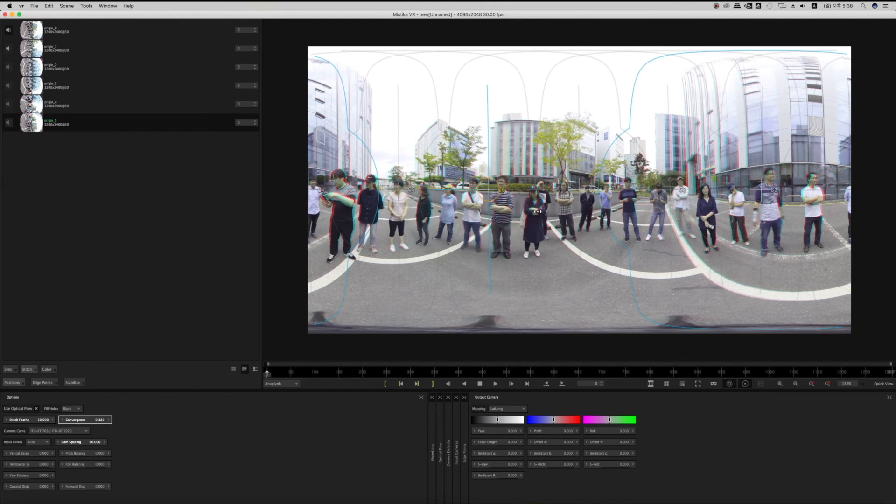
{"action": "left_click_drag", "start_coordinate": [537, 212], "coordinate": [537, 212]}
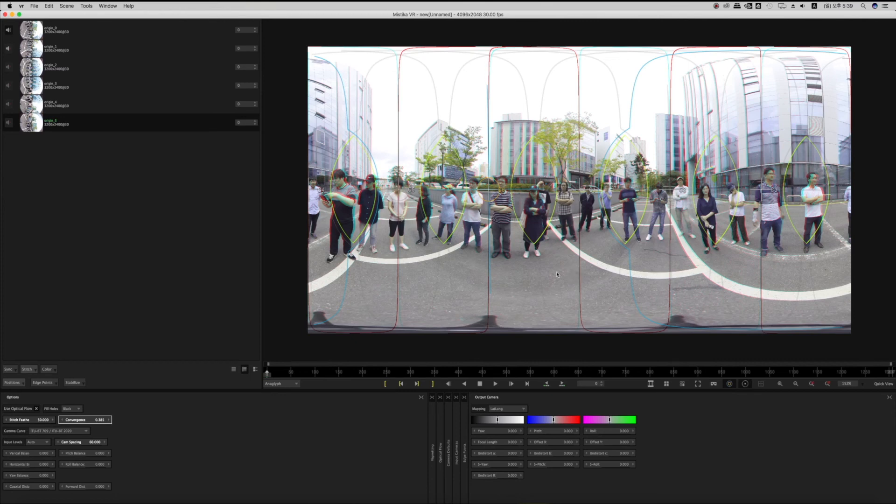
Add a stereo edge point with camera origin_0 selected, shift it slightly near the man in the navy T-shirt, and hide the overlay
{"action": "left_click", "coordinate": [51, 385]}
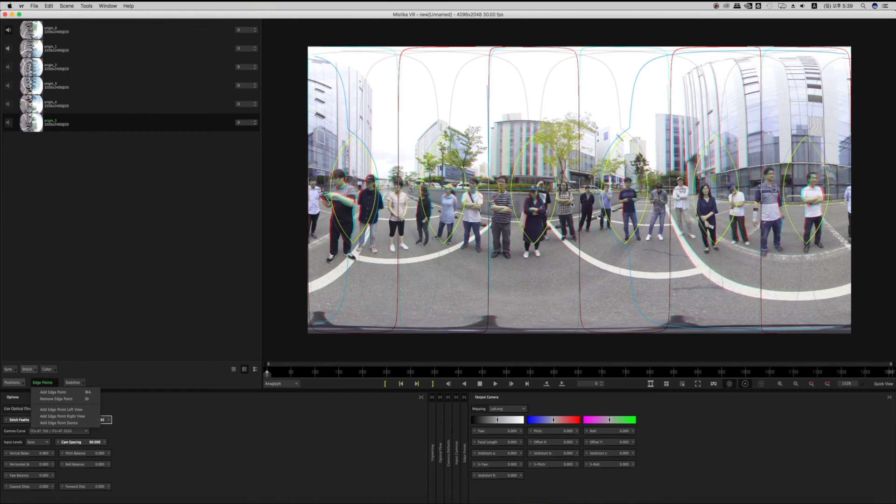
{"action": "left_click", "coordinate": [586, 192]}
{"action": "left_click", "coordinate": [578, 191]}
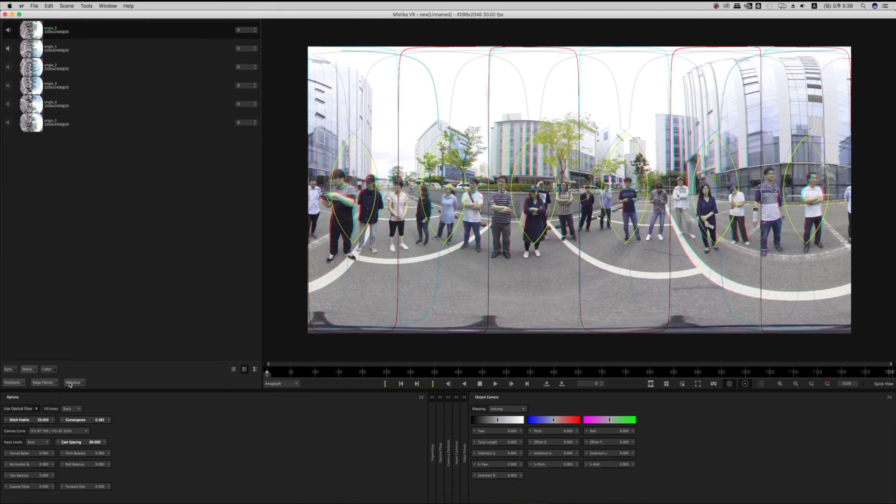
{"action": "left_click", "coordinate": [49, 386]}
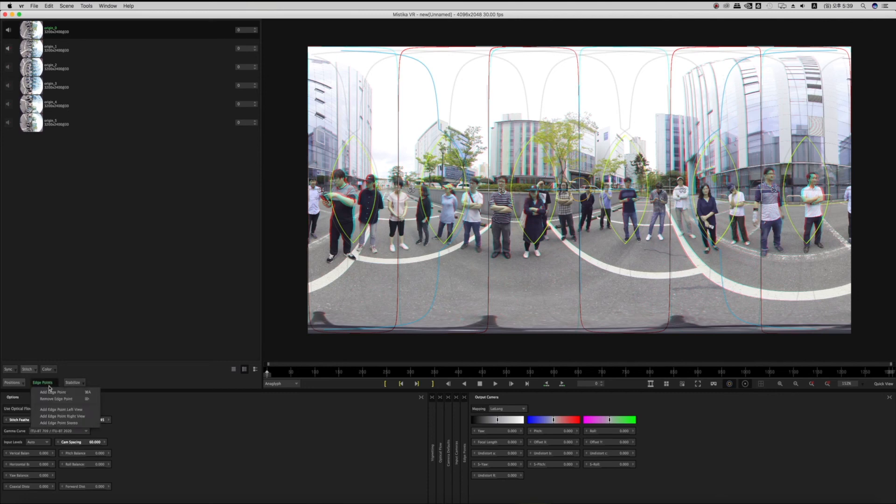
{"action": "left_click", "coordinate": [64, 424]}
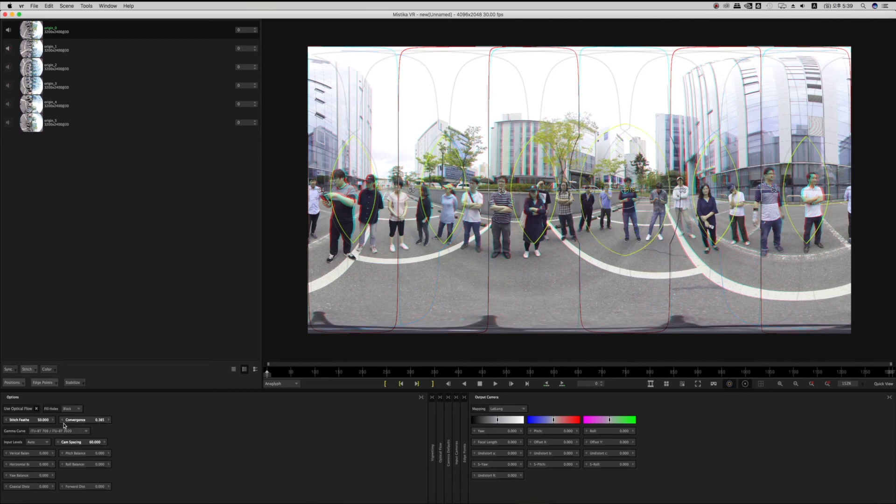
{"action": "mouse_move", "coordinate": [626, 193]}
{"action": "left_mouse_down"}
{"action": "mouse_move", "coordinate": [625, 210]}
{"action": "mouse_move", "coordinate": [623, 187]}
{"action": "left_mouse_up"}
{"action": "left_click", "coordinate": [745, 383]}
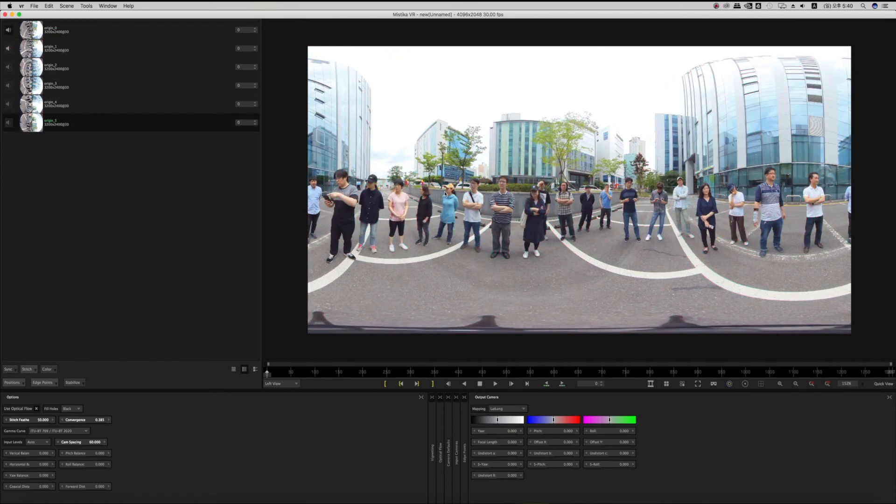
Preview the panorama in Top And Bottom and No Stereo modes, and return the stereo view to Left View
{"action": "left_click", "coordinate": [282, 383]}
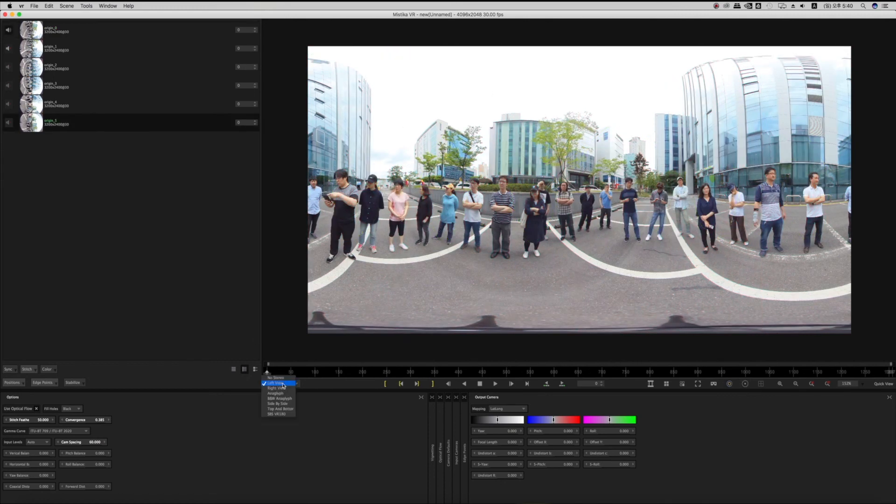
{"action": "left_click", "coordinate": [283, 409]}
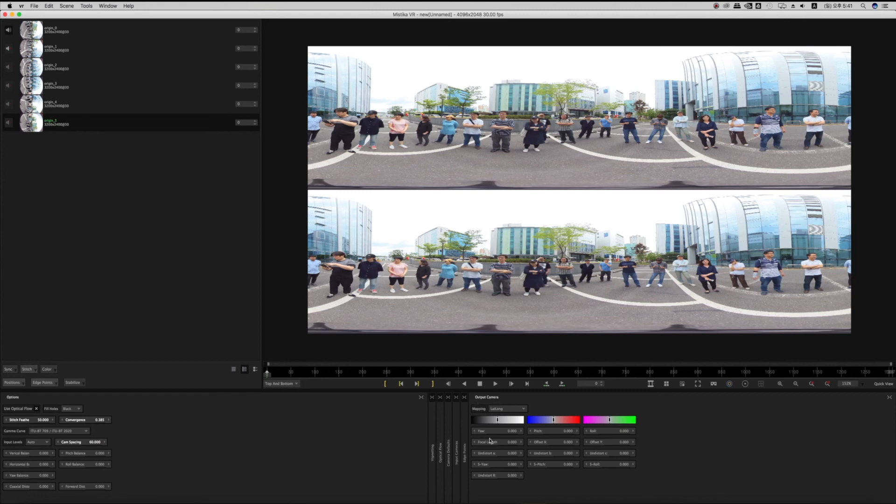
{"action": "left_click", "coordinate": [292, 381]}
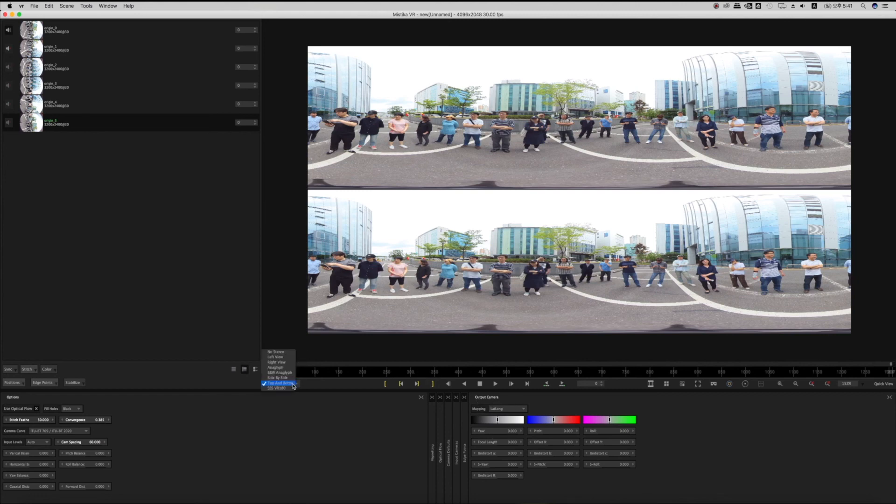
{"action": "left_click", "coordinate": [290, 354]}
{"action": "left_click", "coordinate": [296, 384]}
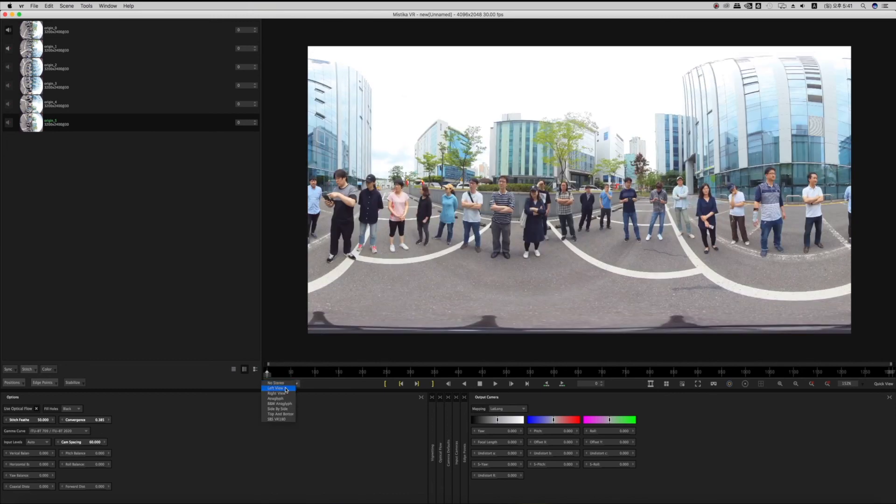
{"action": "left_click", "coordinate": [286, 389]}
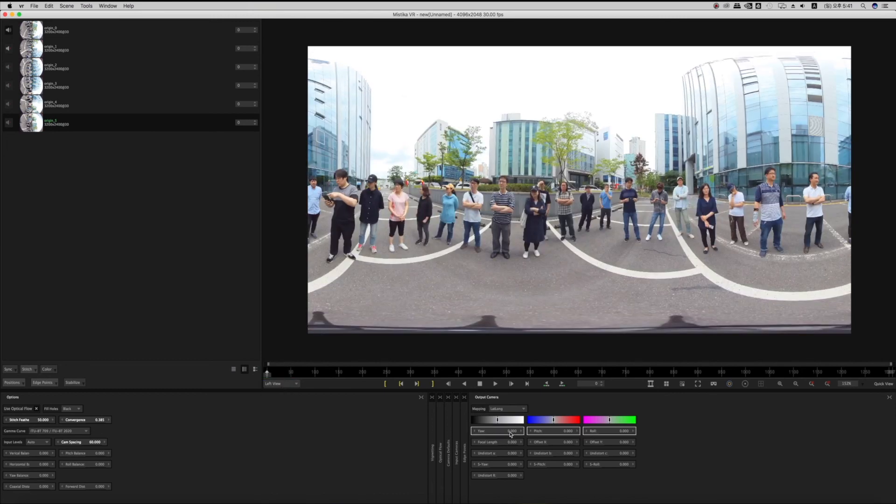
Try different yaw, pitch, roll and exposure adjustments on the output camera, and return the three angles to 0
{"action": "mouse_move", "coordinate": [510, 434]}
{"action": "left_mouse_down"}
{"action": "mouse_move", "coordinate": [487, 431]}
{"action": "mouse_move", "coordinate": [511, 431]}
{"action": "left_mouse_up"}
{"action": "mouse_move", "coordinate": [566, 432]}
{"action": "left_mouse_down"}
{"action": "mouse_move", "coordinate": [540, 430]}
{"action": "mouse_move", "coordinate": [566, 432]}
{"action": "left_mouse_up"}
{"action": "left_click_drag", "start_coordinate": [624, 434], "coordinate": [608, 431]}
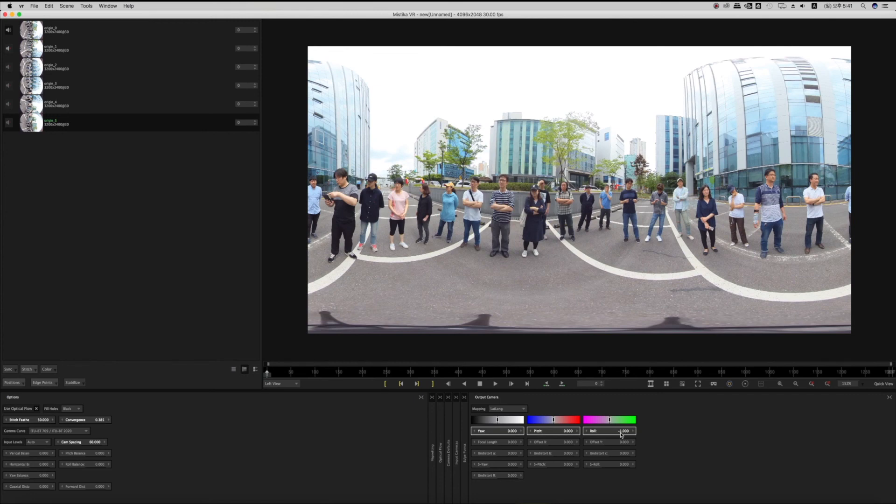
{"action": "left_click_drag", "start_coordinate": [621, 434], "coordinate": [618, 432]}
{"action": "left_click_drag", "start_coordinate": [505, 420], "coordinate": [497, 420]}
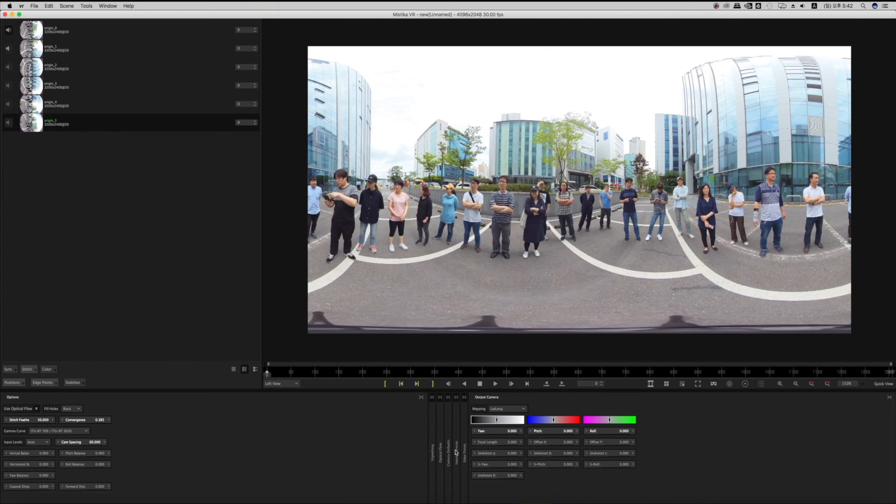
Examine the Vignetting and Optical Flow settings, closing each group after viewing it
{"action": "left_click", "coordinate": [433, 454]}
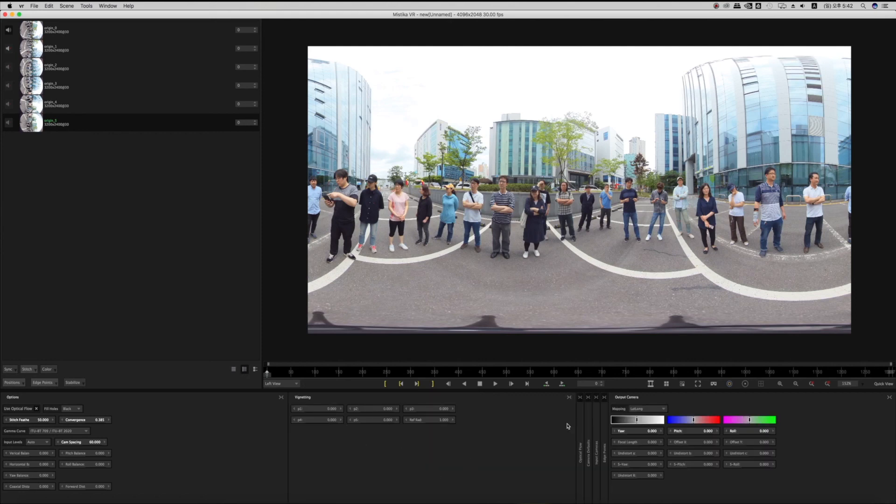
{"action": "left_click", "coordinate": [568, 398]}
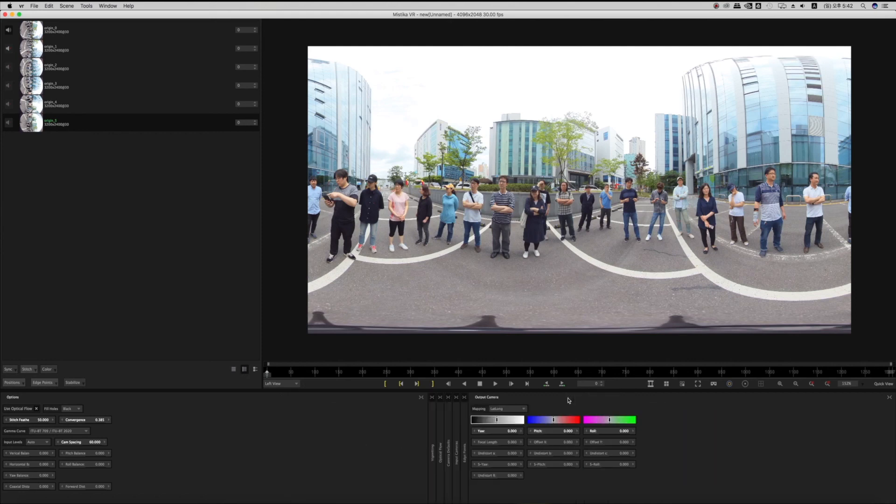
{"action": "left_click", "coordinate": [442, 463]}
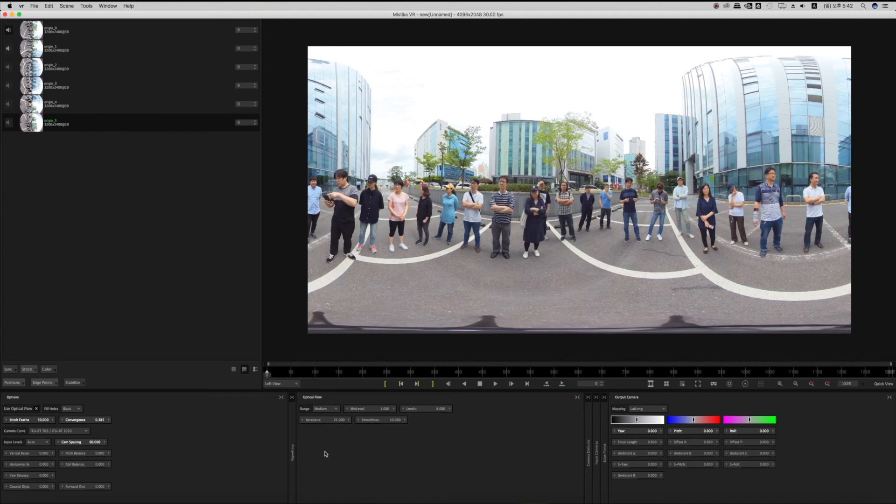
{"action": "left_click", "coordinate": [578, 398]}
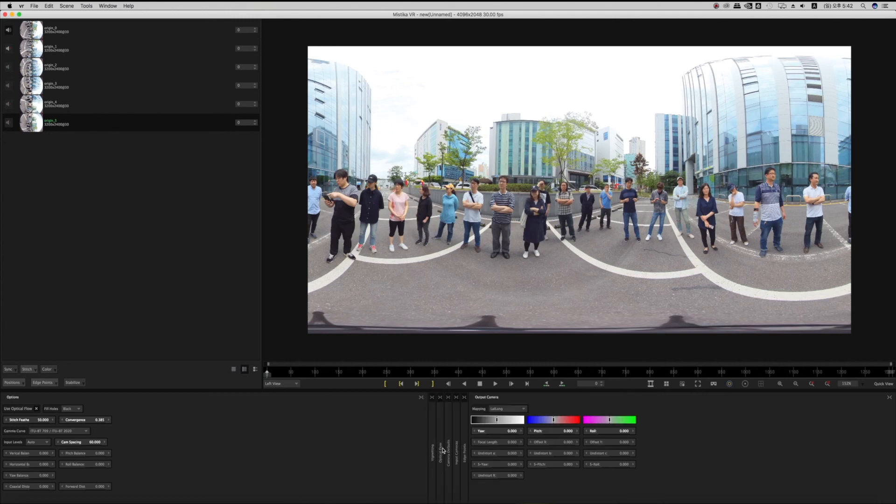